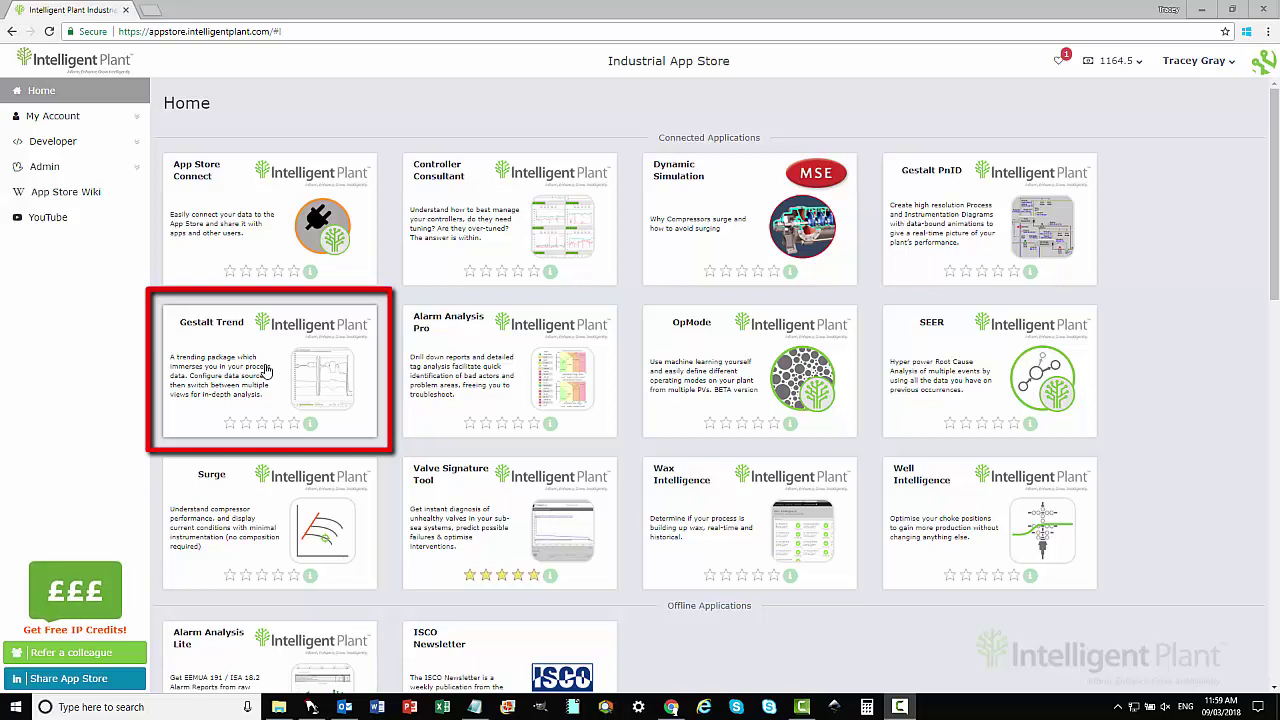
Open the Gestalt Trend app from the Industrial App Store and look over its main menu.
click(266, 370)
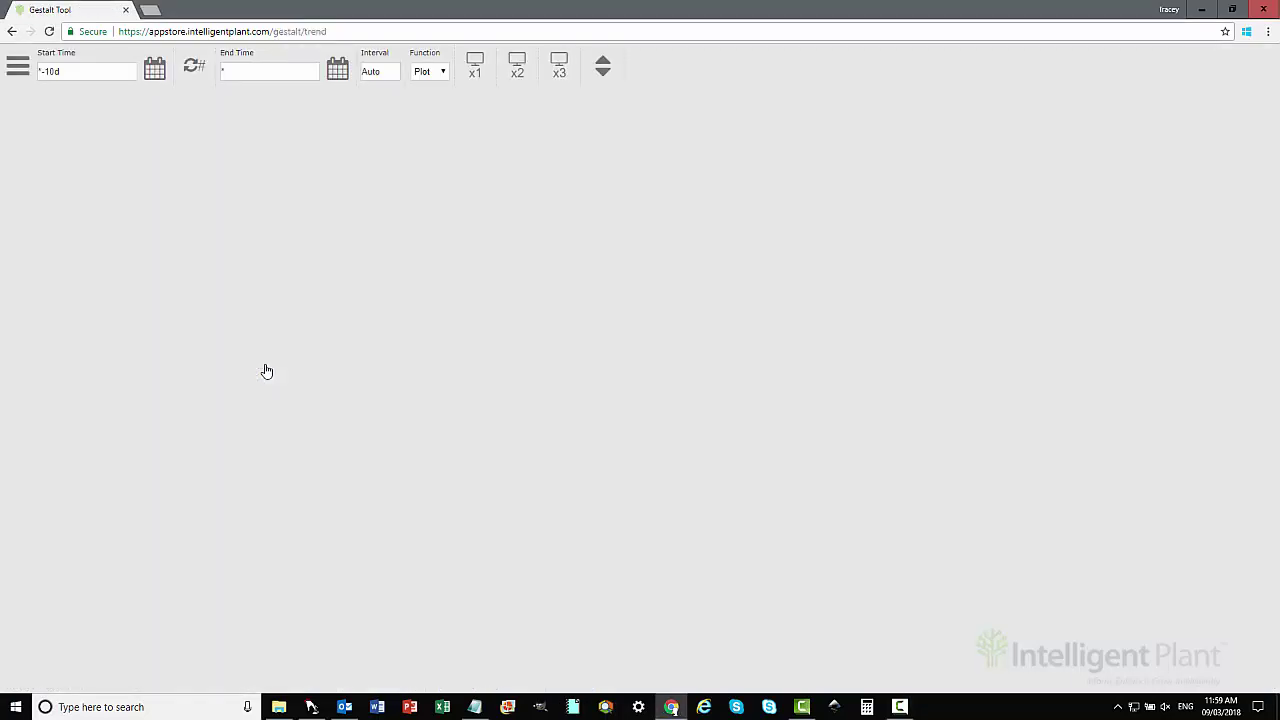
click(18, 68)
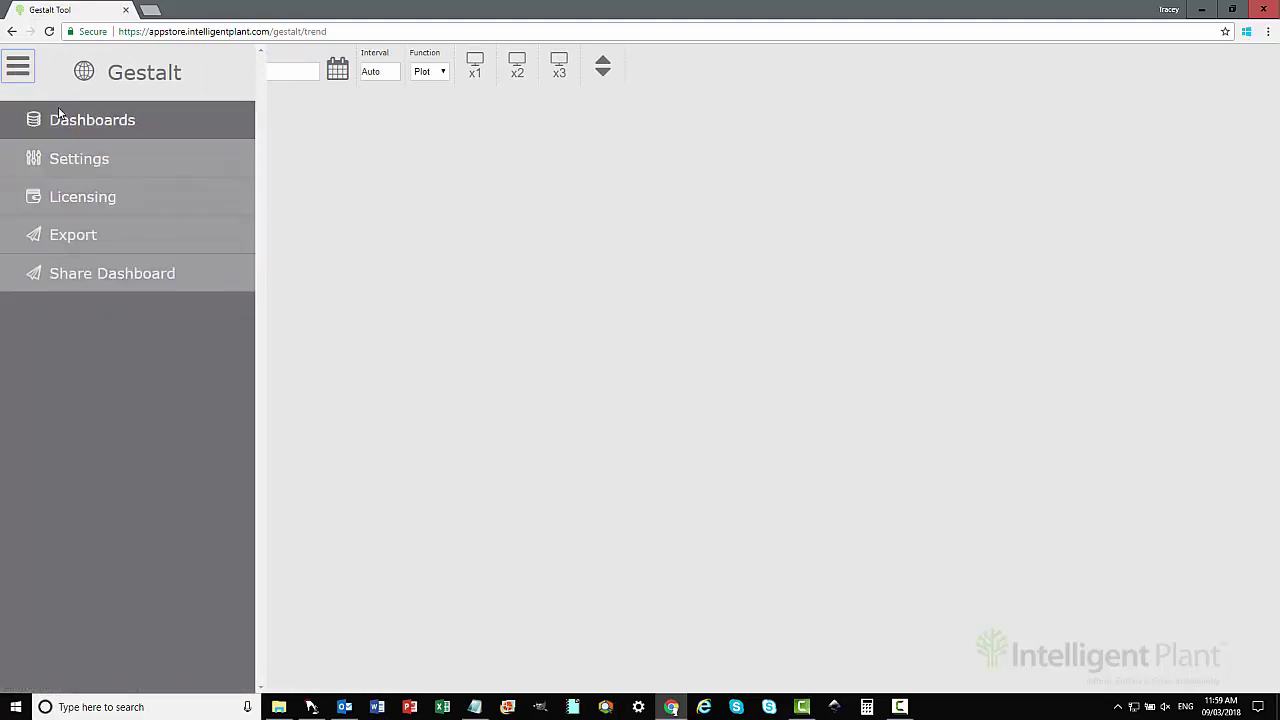
click(19, 64)
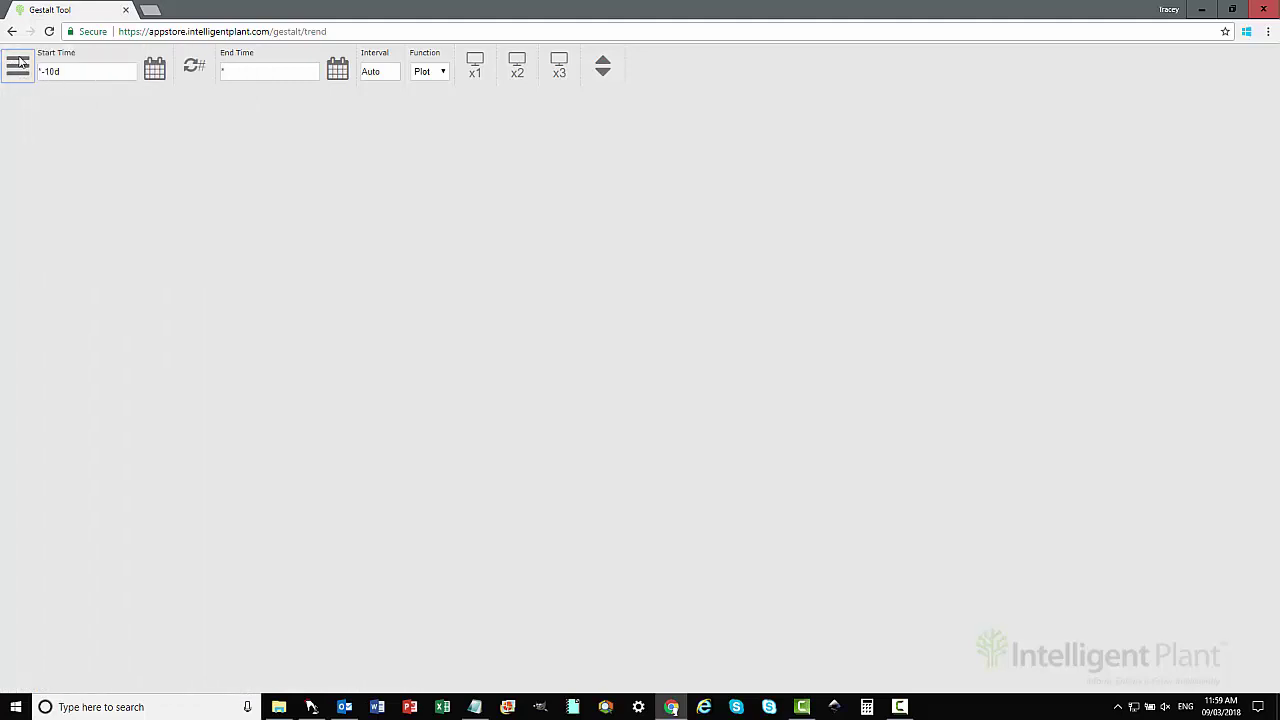
Review the calendars for the start and end times and the available data function options.
click(156, 70)
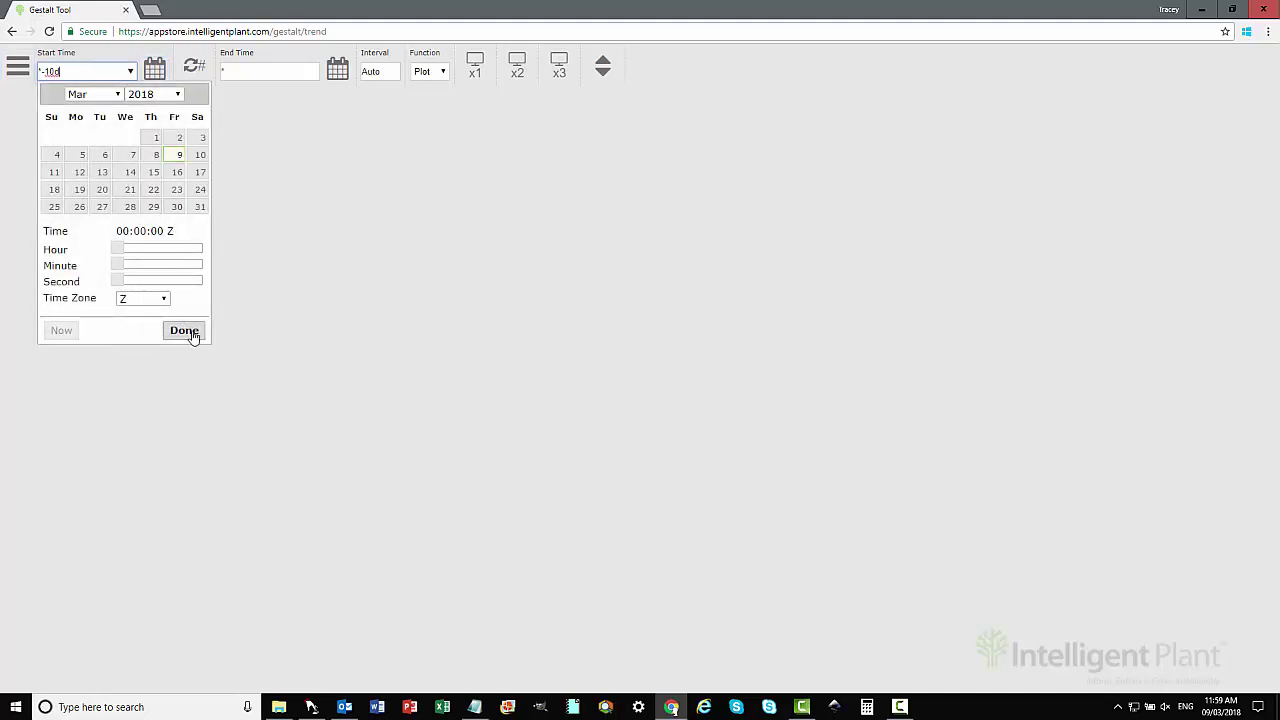
click(155, 68)
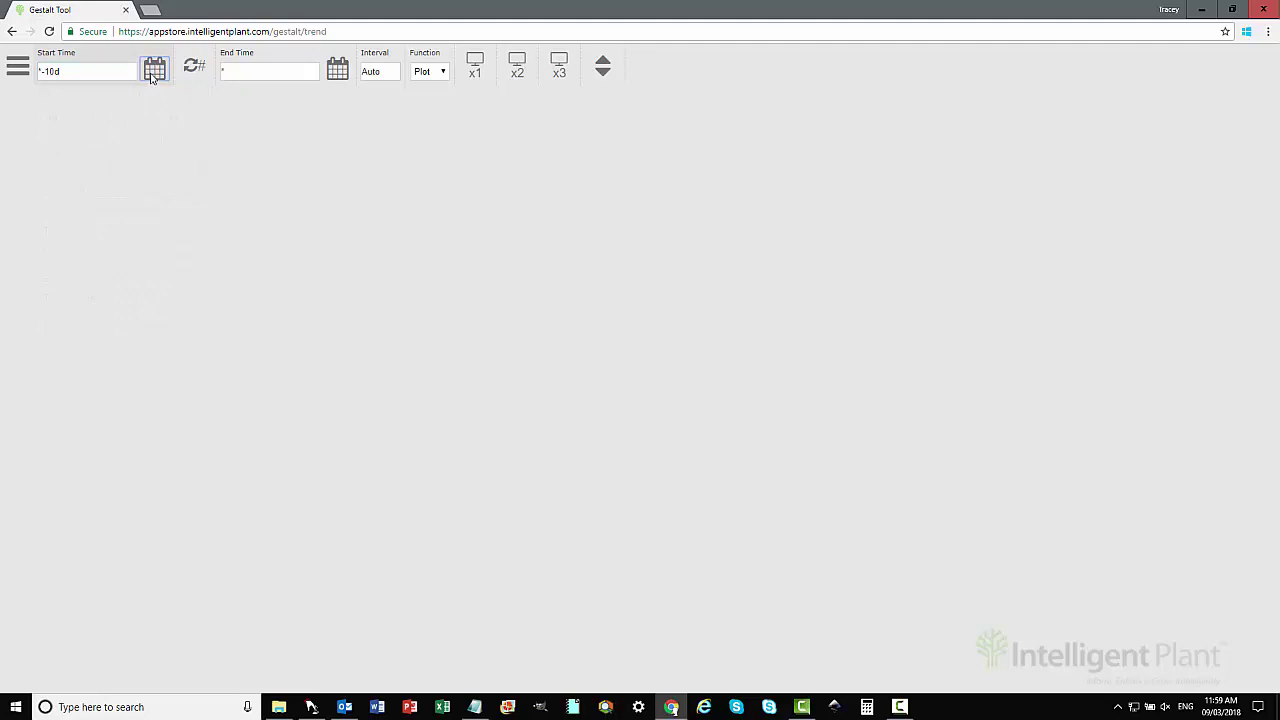
click(288, 71)
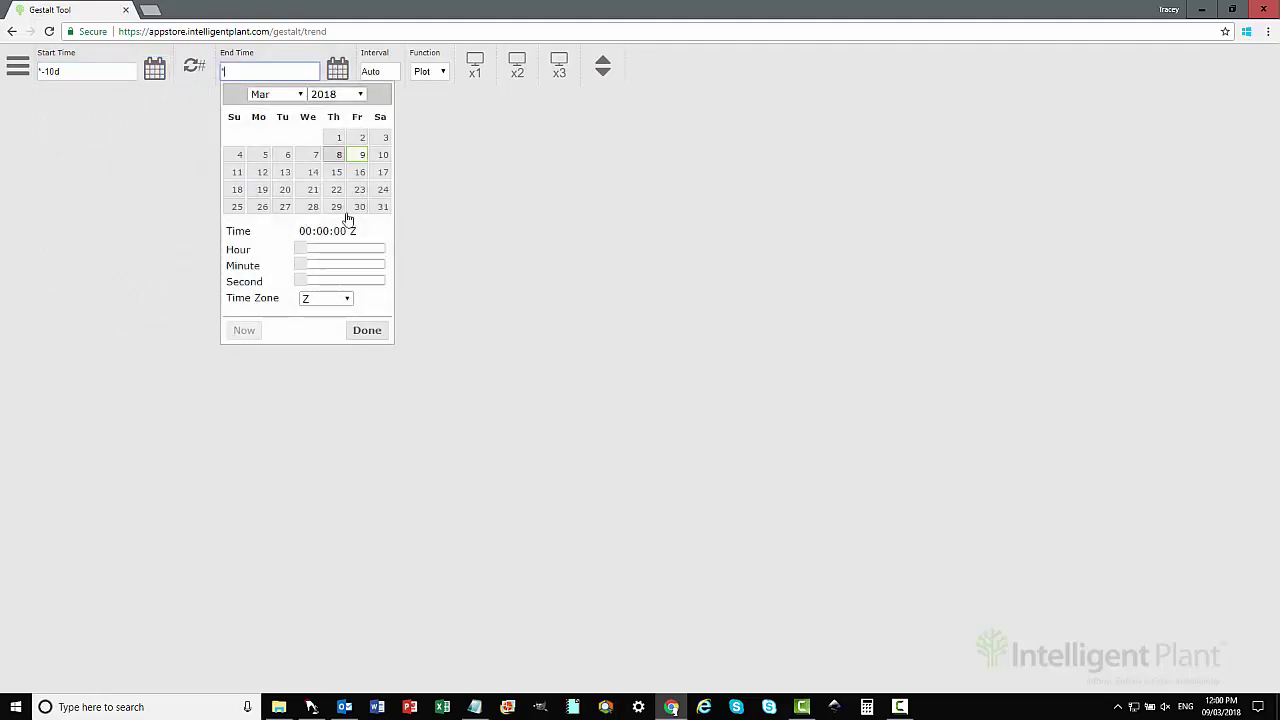
click(341, 70)
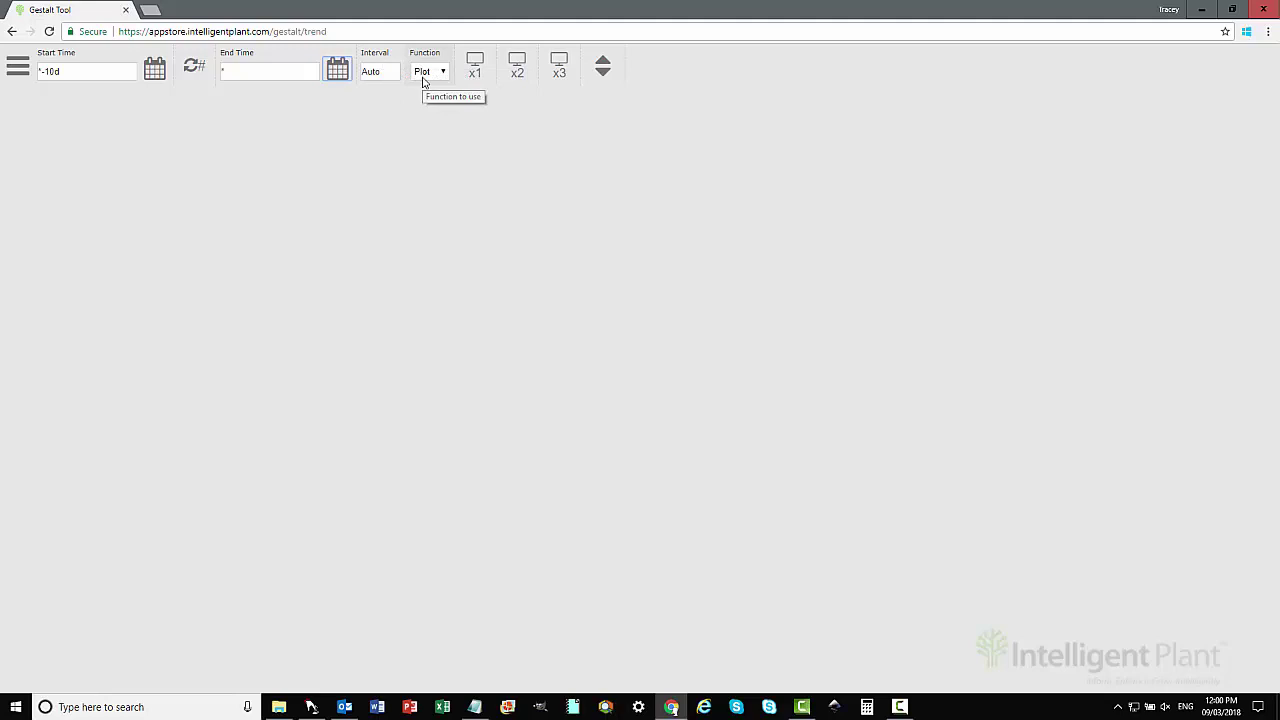
click(444, 73)
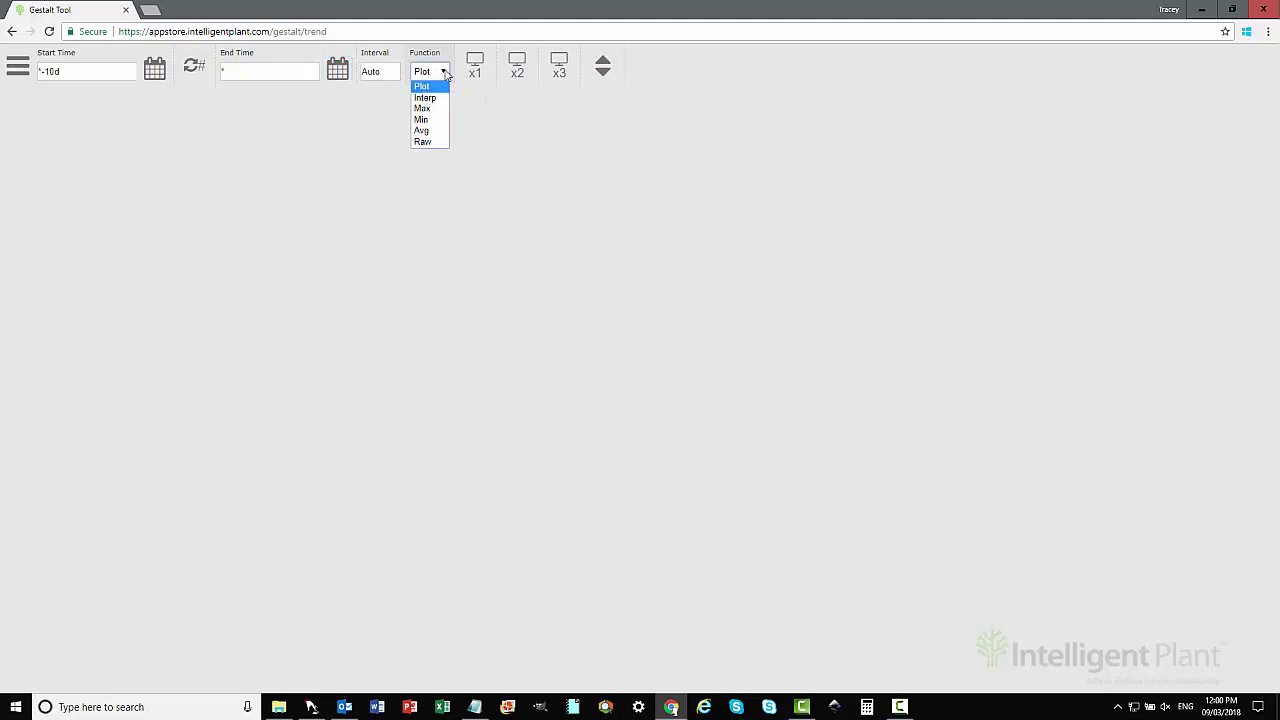
click(444, 73)
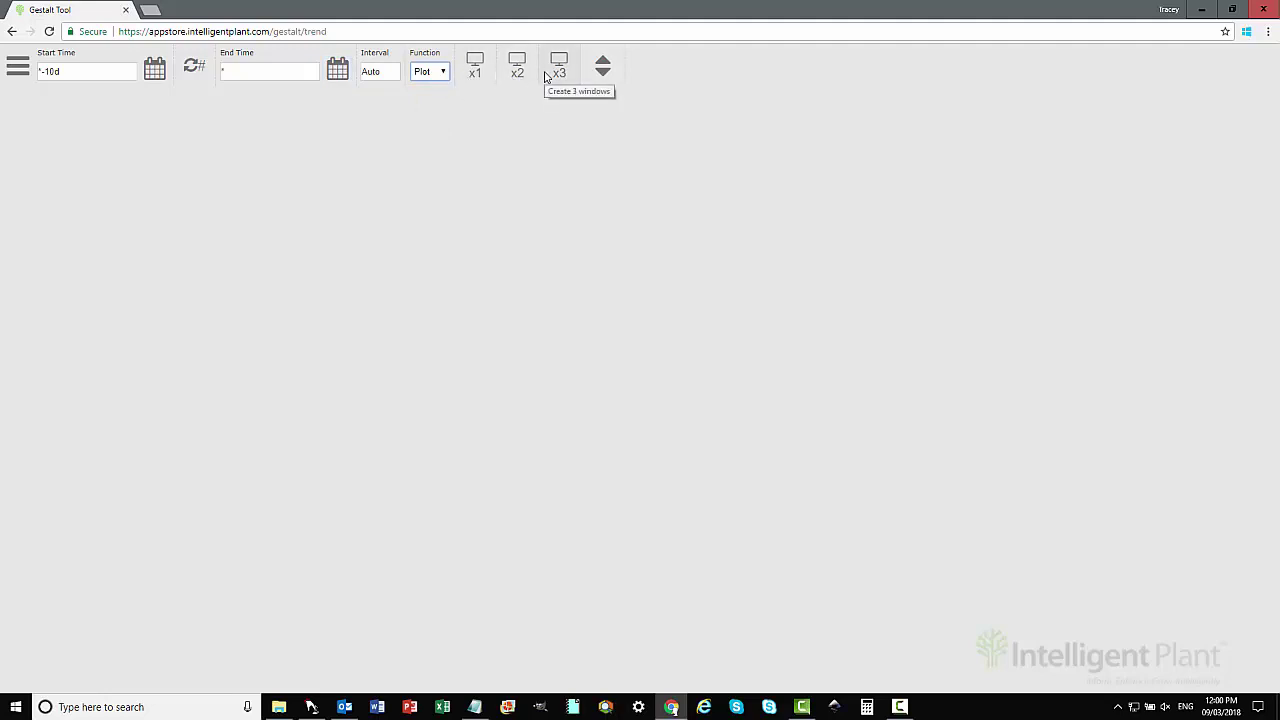
Cycle through the preset time range and playback controls, returning to the time settings.
click(603, 70)
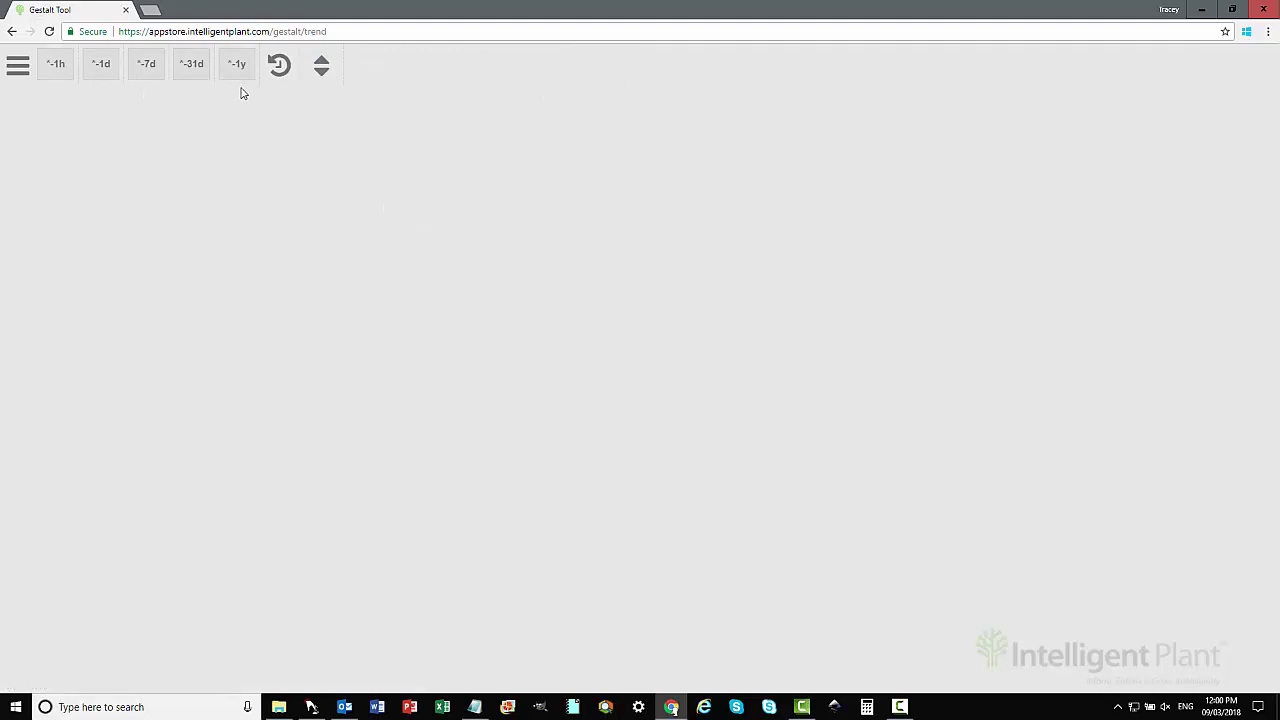
click(322, 67)
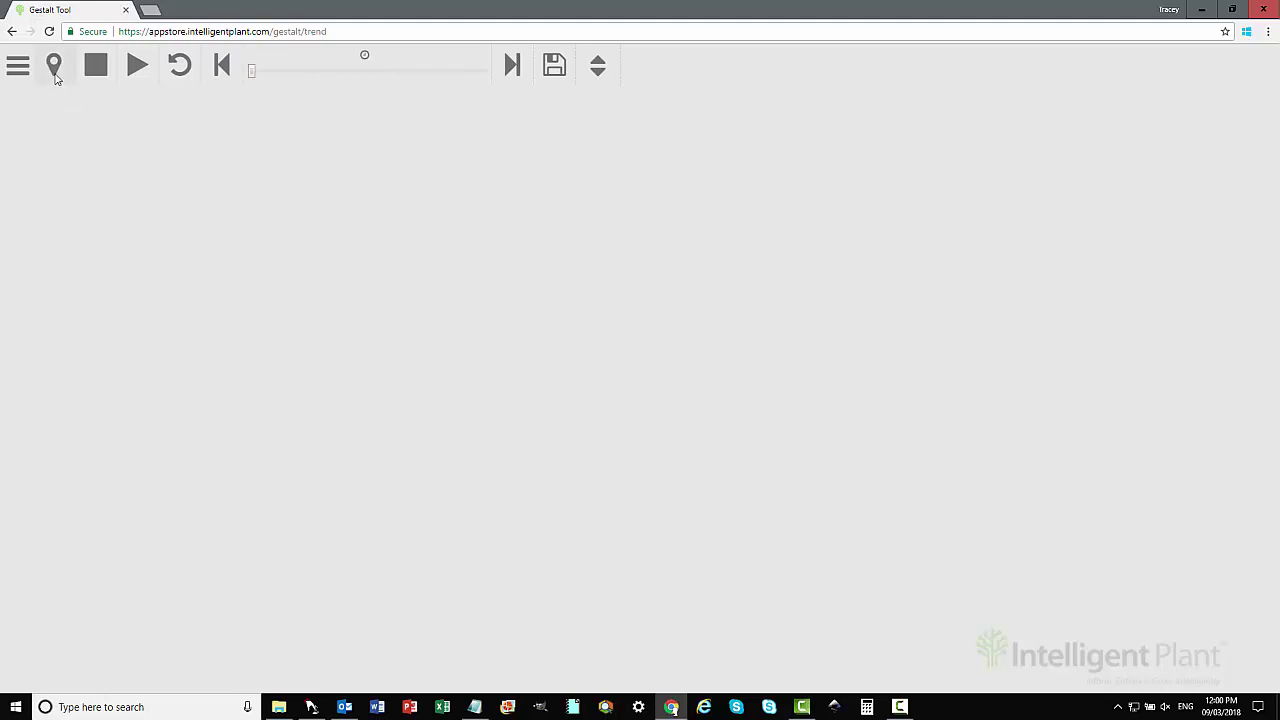
click(137, 66)
click(136, 70)
click(599, 70)
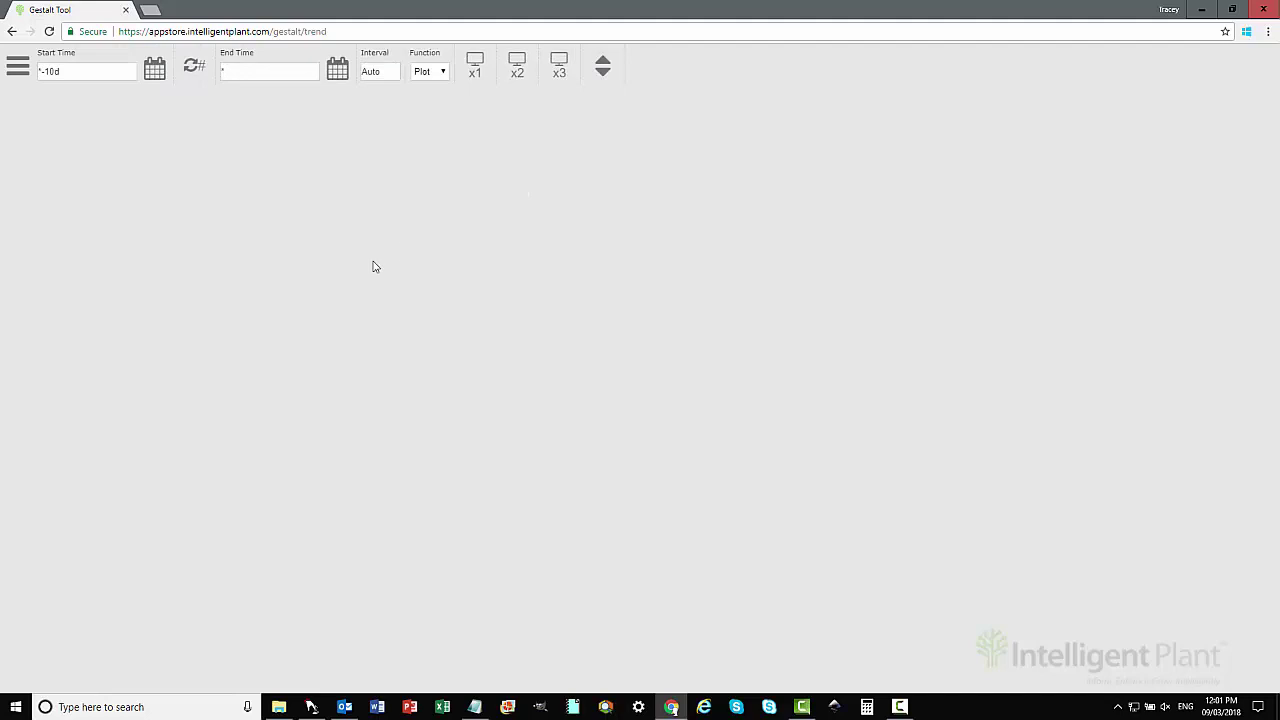
Create a single Trend window and search IP Datasource 2 for tags.
click(467, 74)
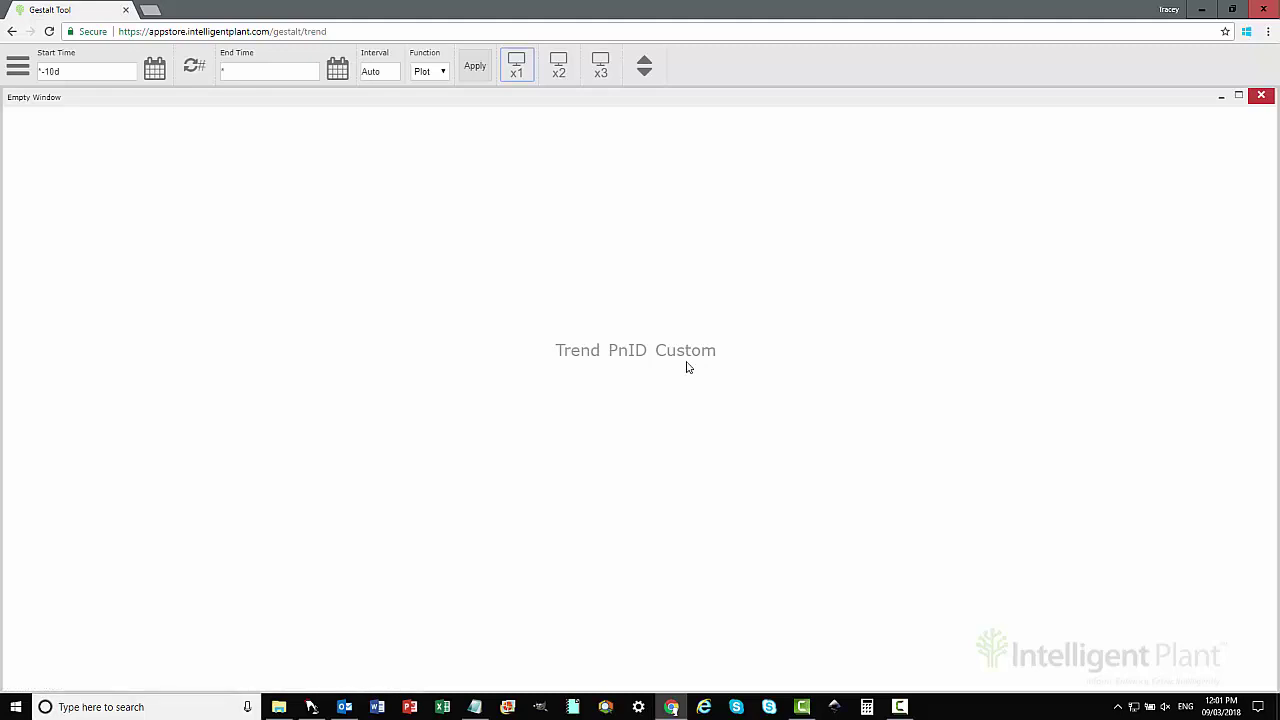
click(578, 352)
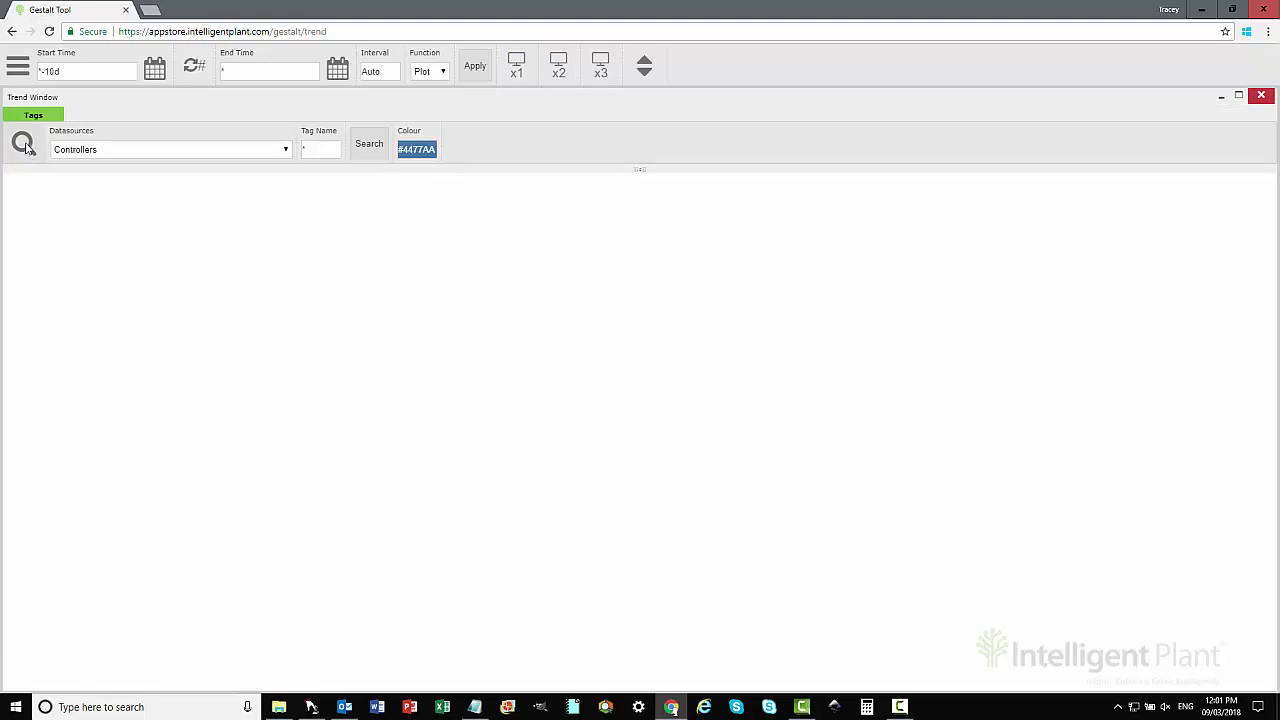
click(285, 150)
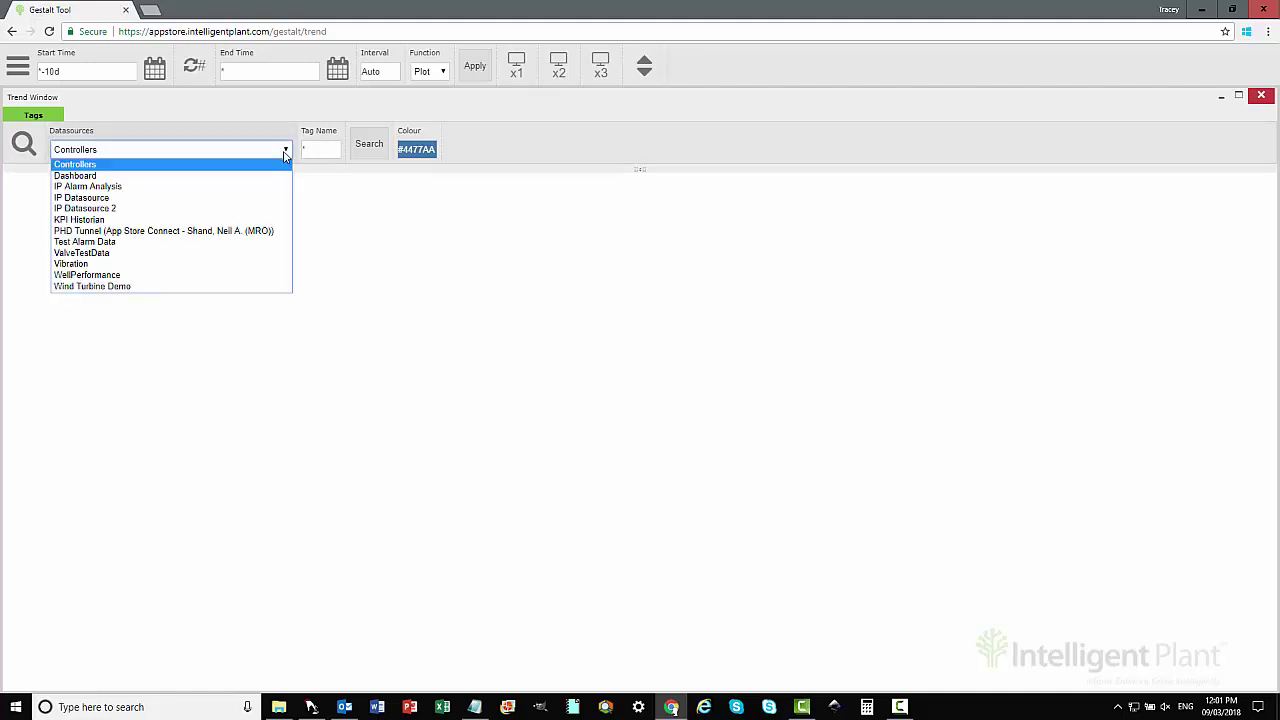
click(237, 208)
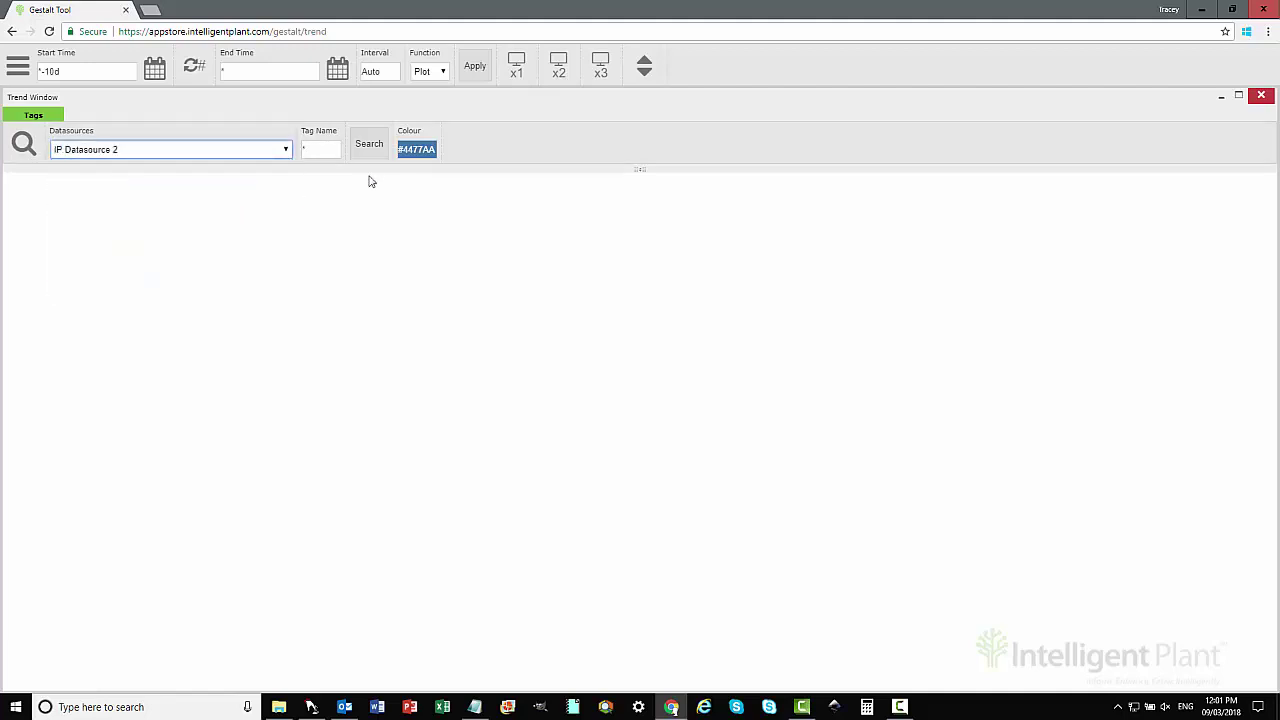
click(372, 145)
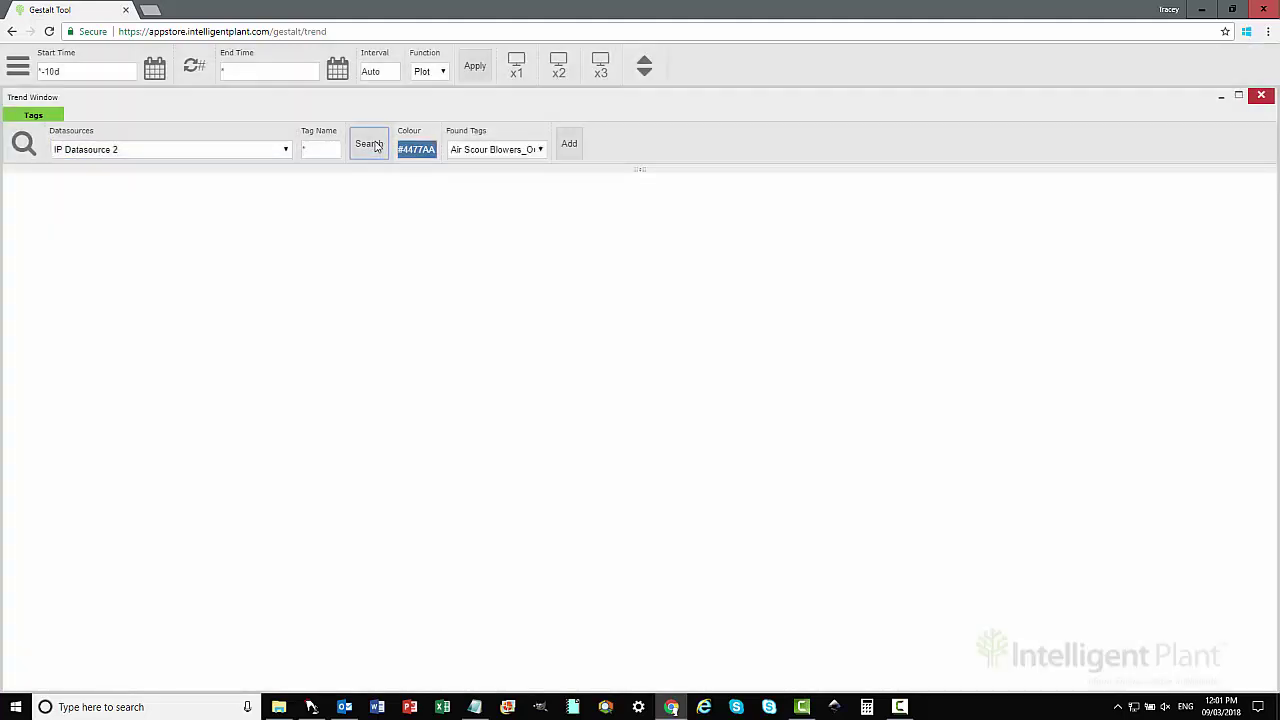
Add the Anti-Scalent Pump A_PI and Anti-Scalent Pump B_PI tags to the trend window.
click(540, 150)
click(560, 174)
click(570, 146)
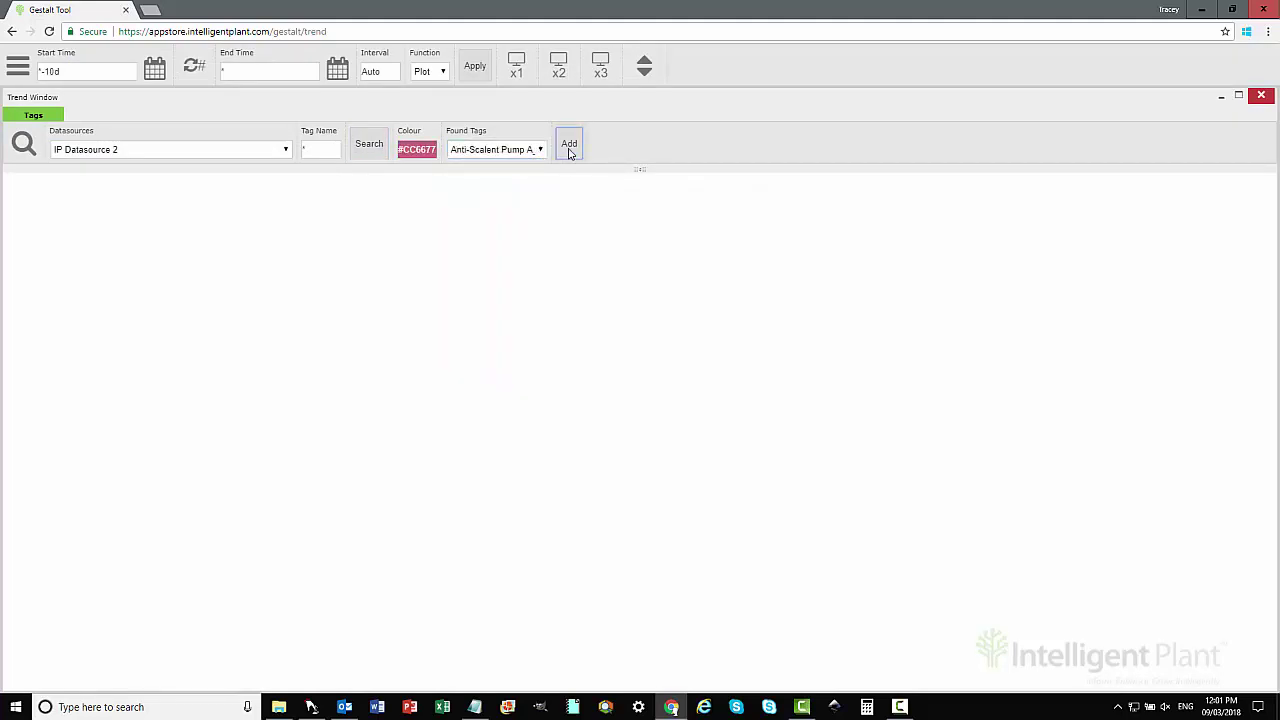
click(540, 150)
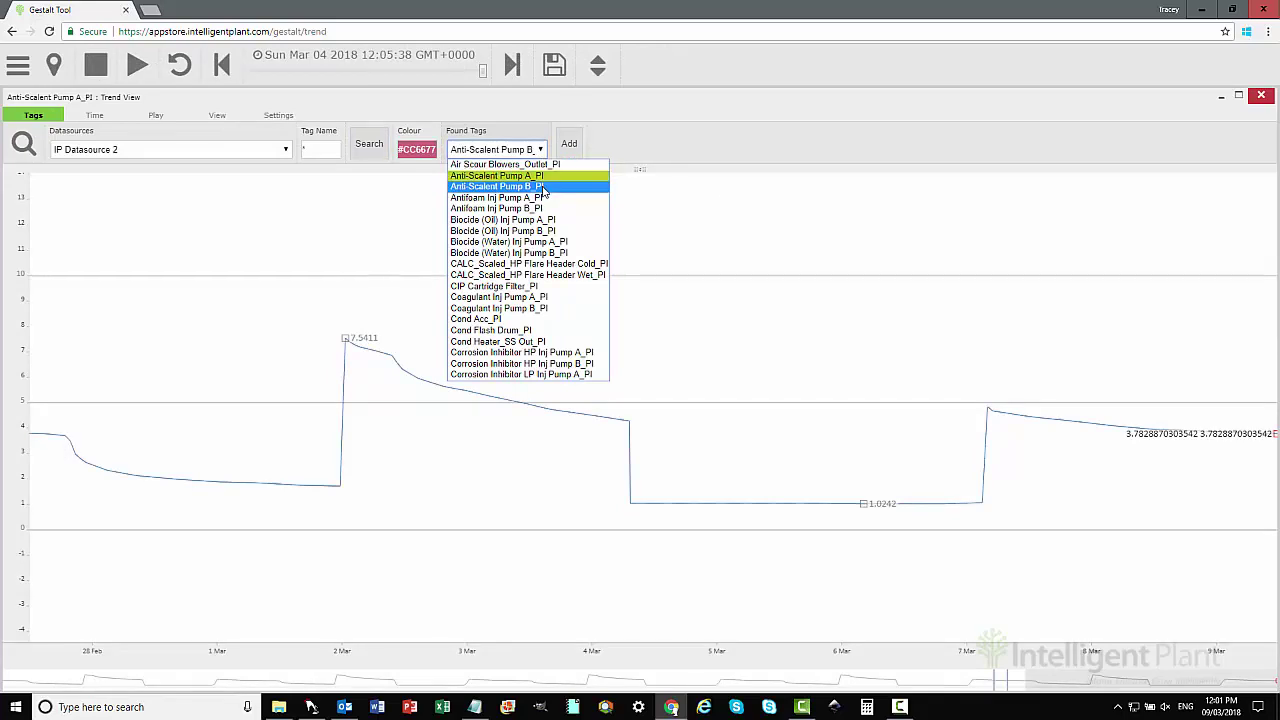
click(543, 188)
click(569, 146)
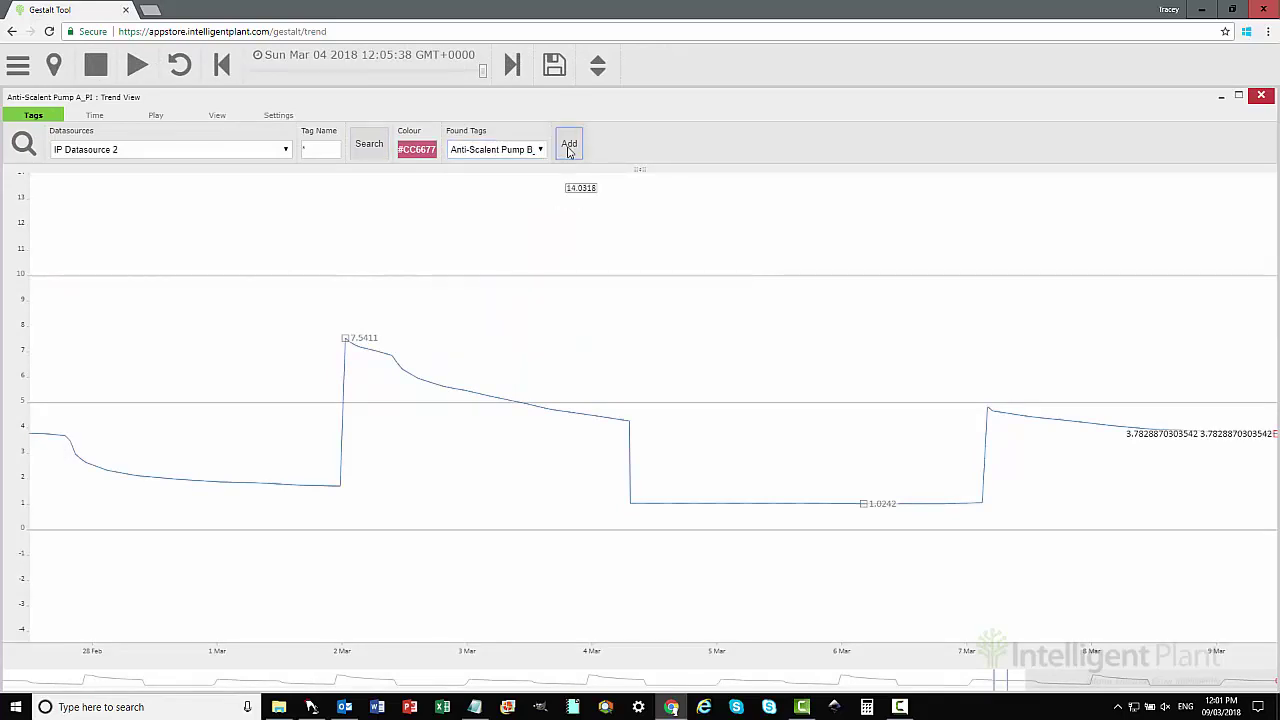
Add the Antifoam Inj Pump A_PI and Antifoam Inj Pump B_PI tags to the trend chart.
click(542, 152)
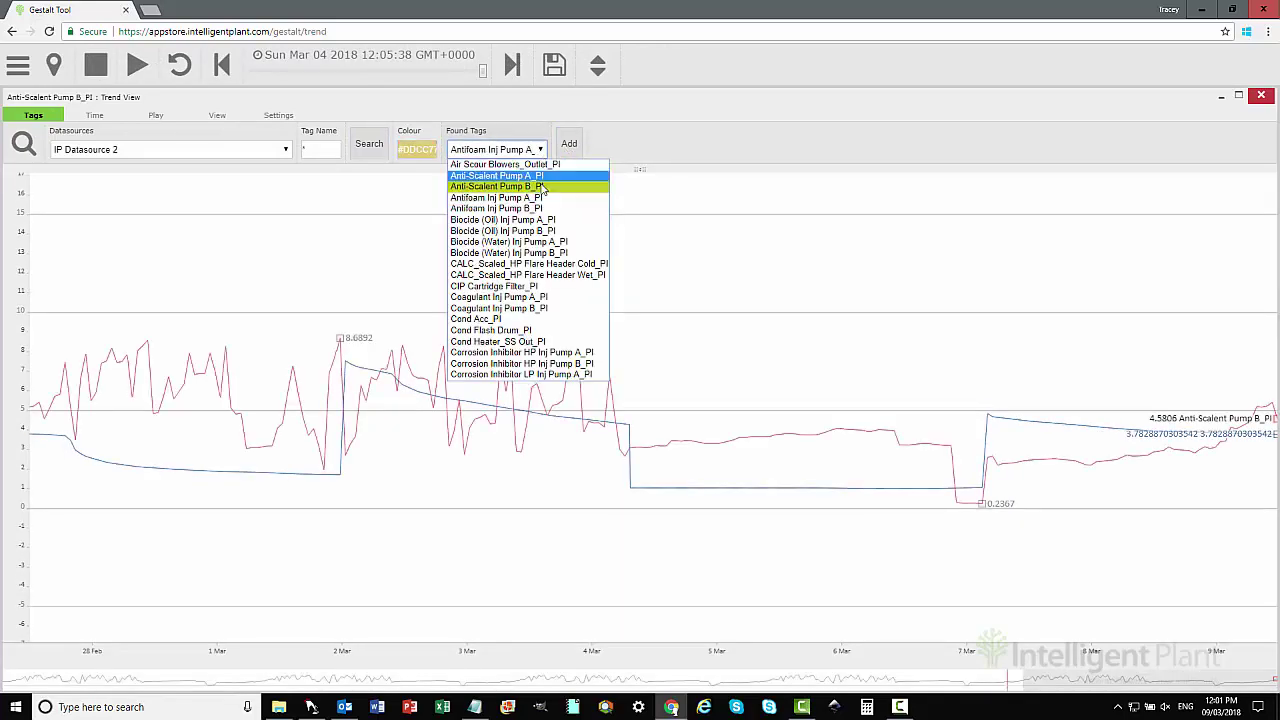
click(541, 208)
click(569, 145)
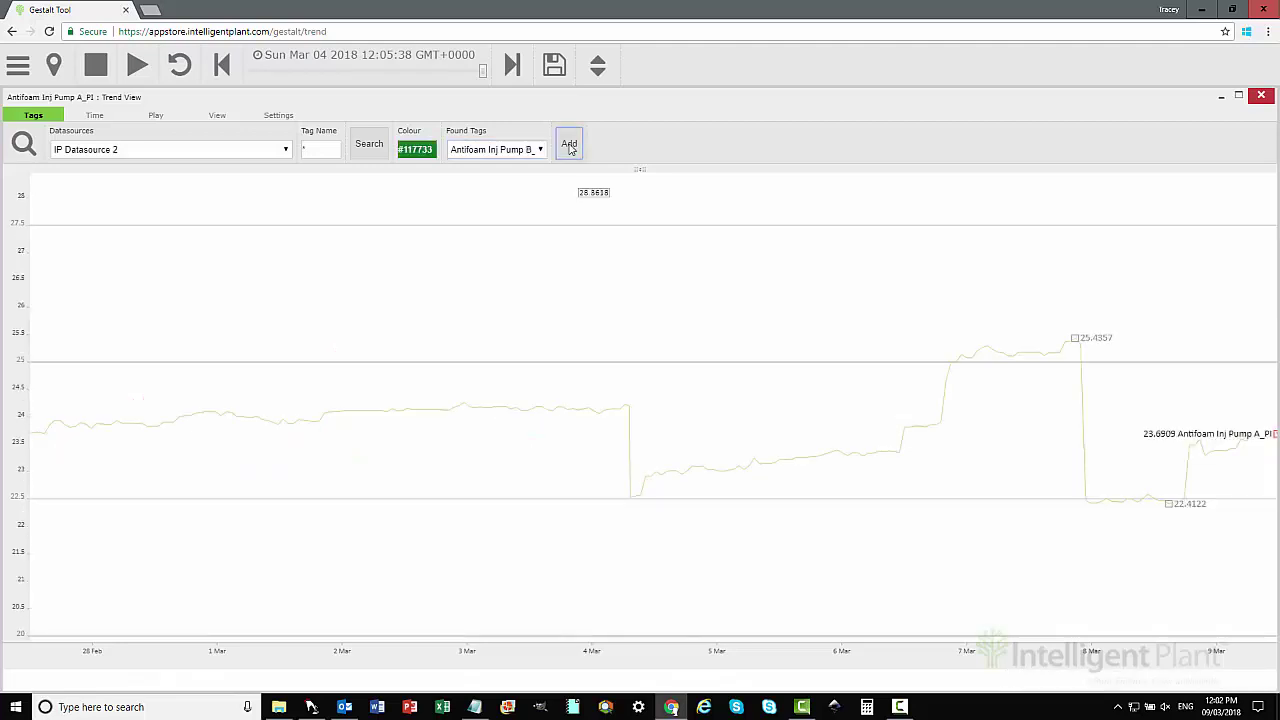
click(542, 153)
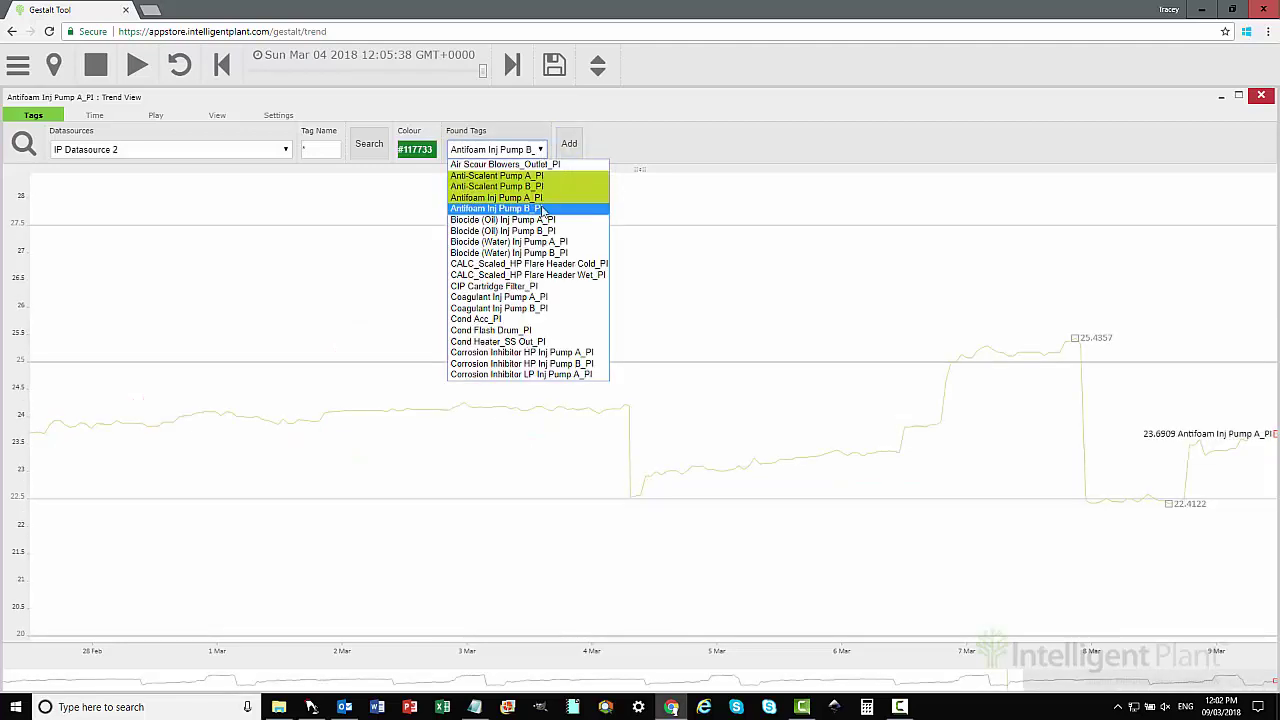
click(541, 208)
click(569, 145)
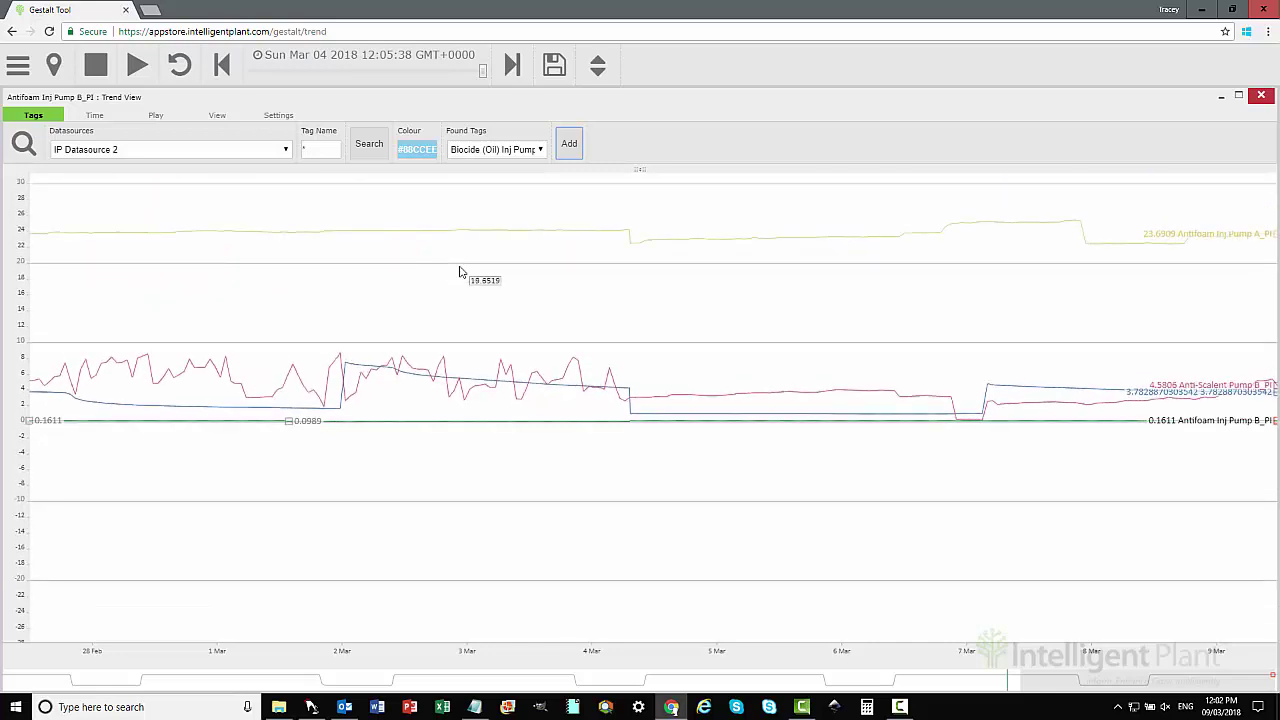
Shift the plotted trends within the chart and review the trend window's time, playback and view options.
drag(457, 274, 441, 361)
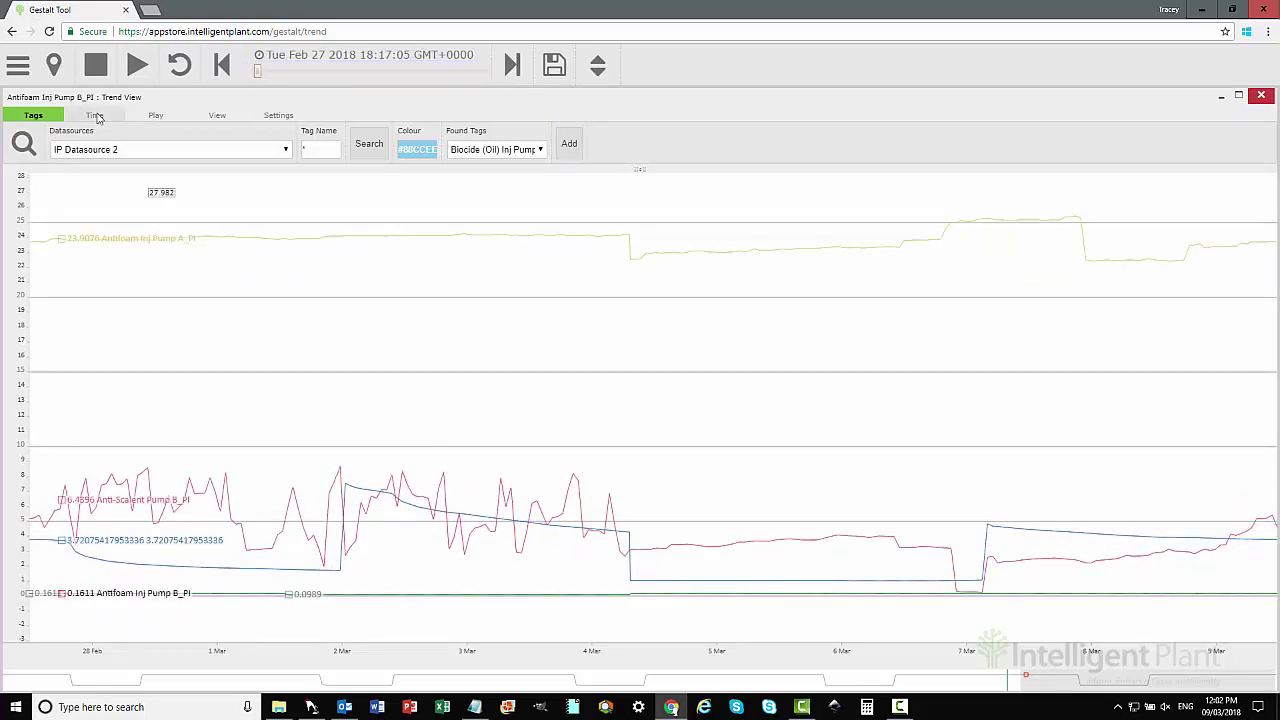
click(95, 116)
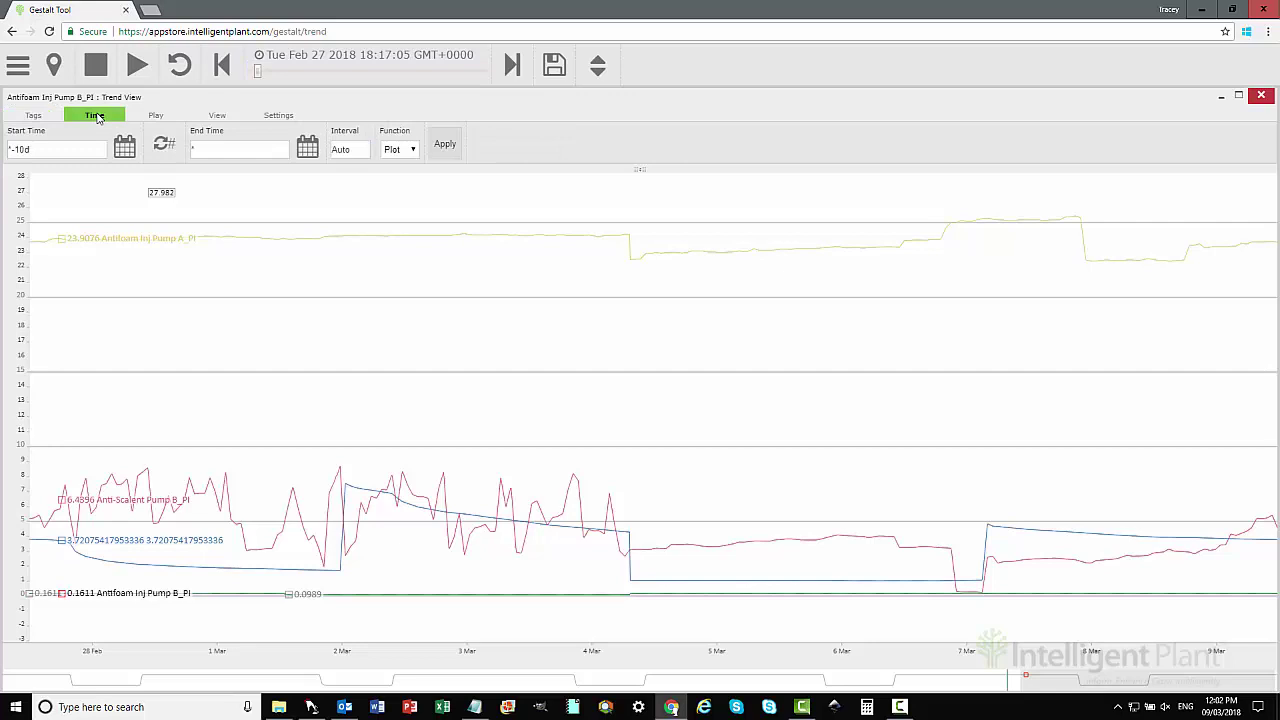
click(152, 116)
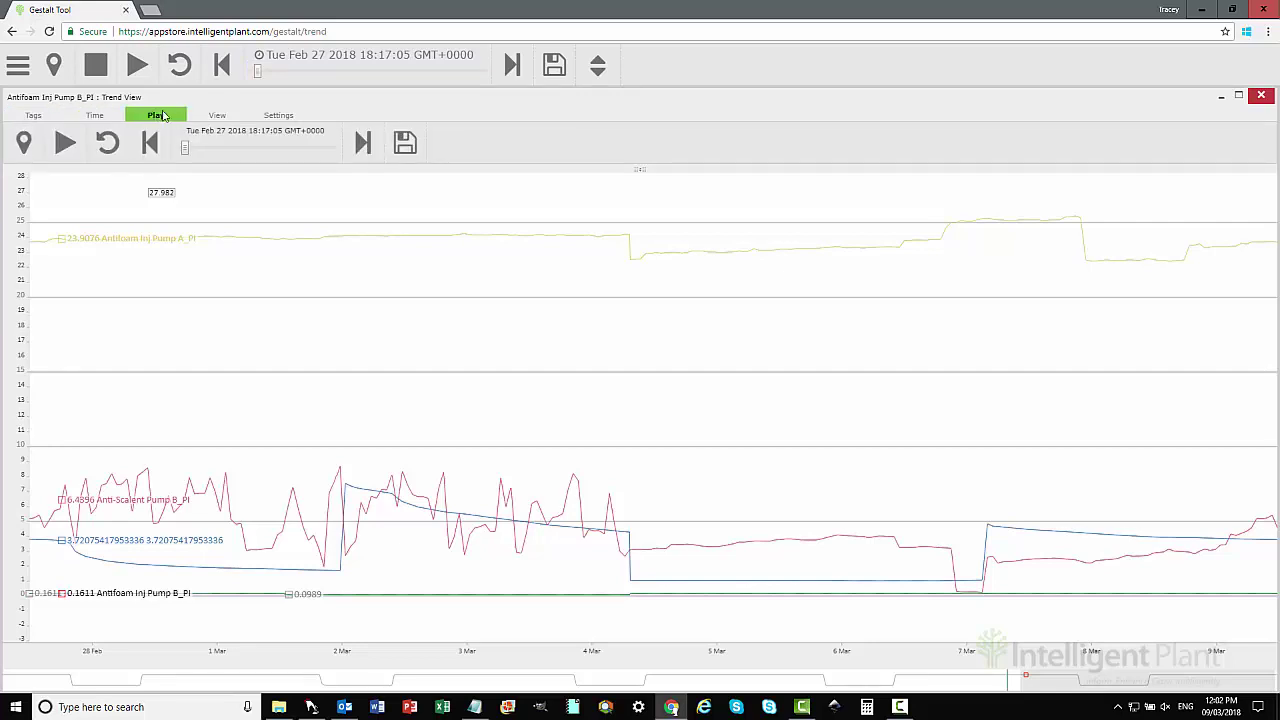
click(216, 116)
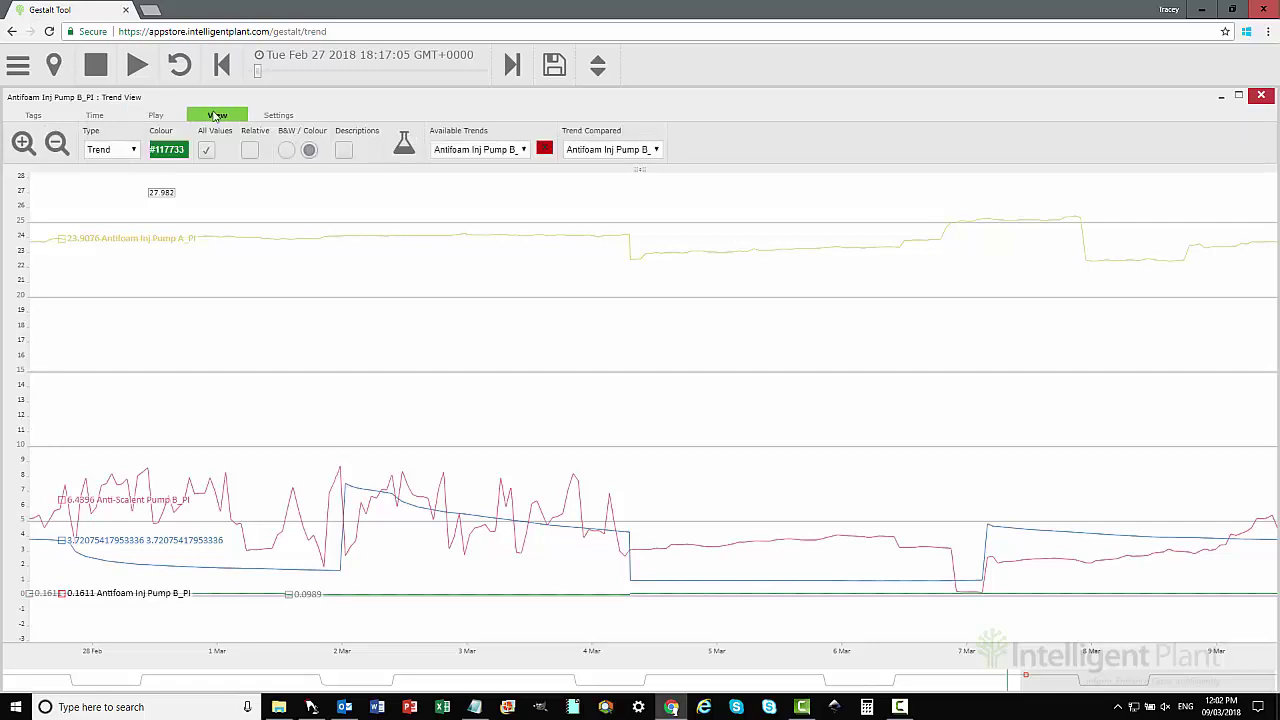
Zoom in on the trend chart's value axis and zoom back out.
click(23, 143)
click(23, 143)
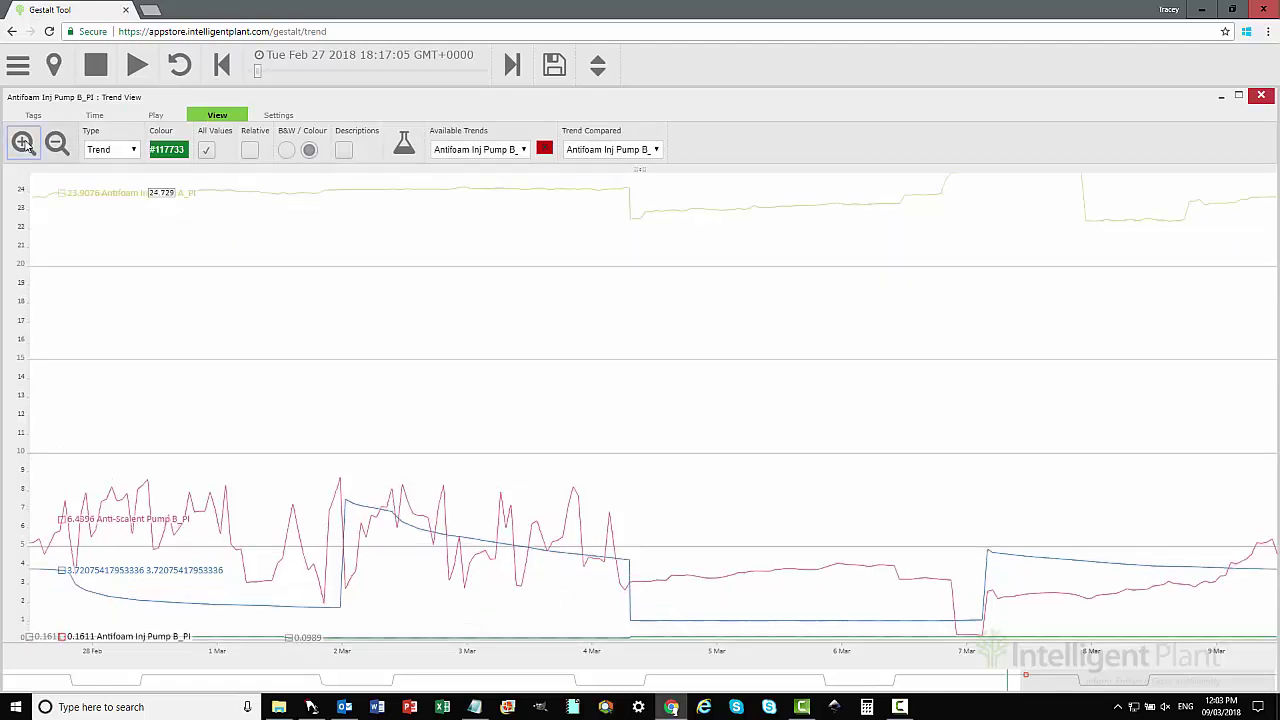
click(56, 143)
click(56, 143)
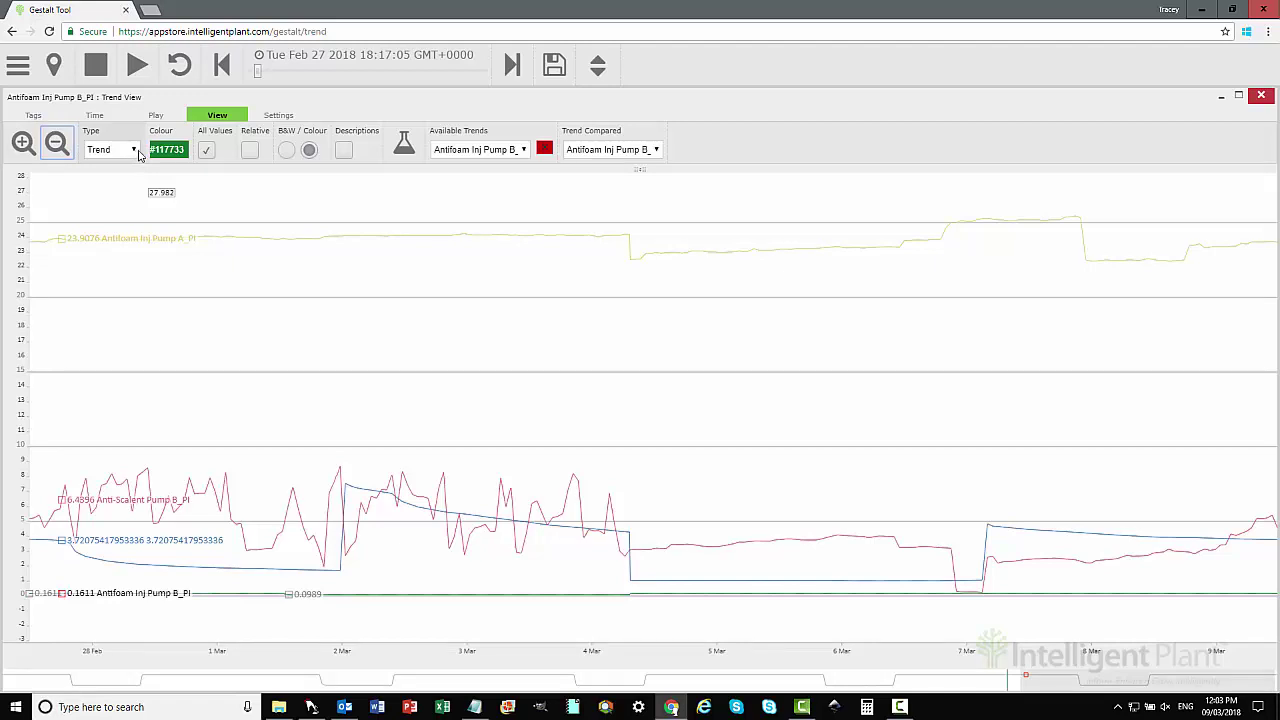
Make Anti-Scalent Pump A_PI the active trend and compare it with Antifoam Inj Pump B_PI.
click(523, 150)
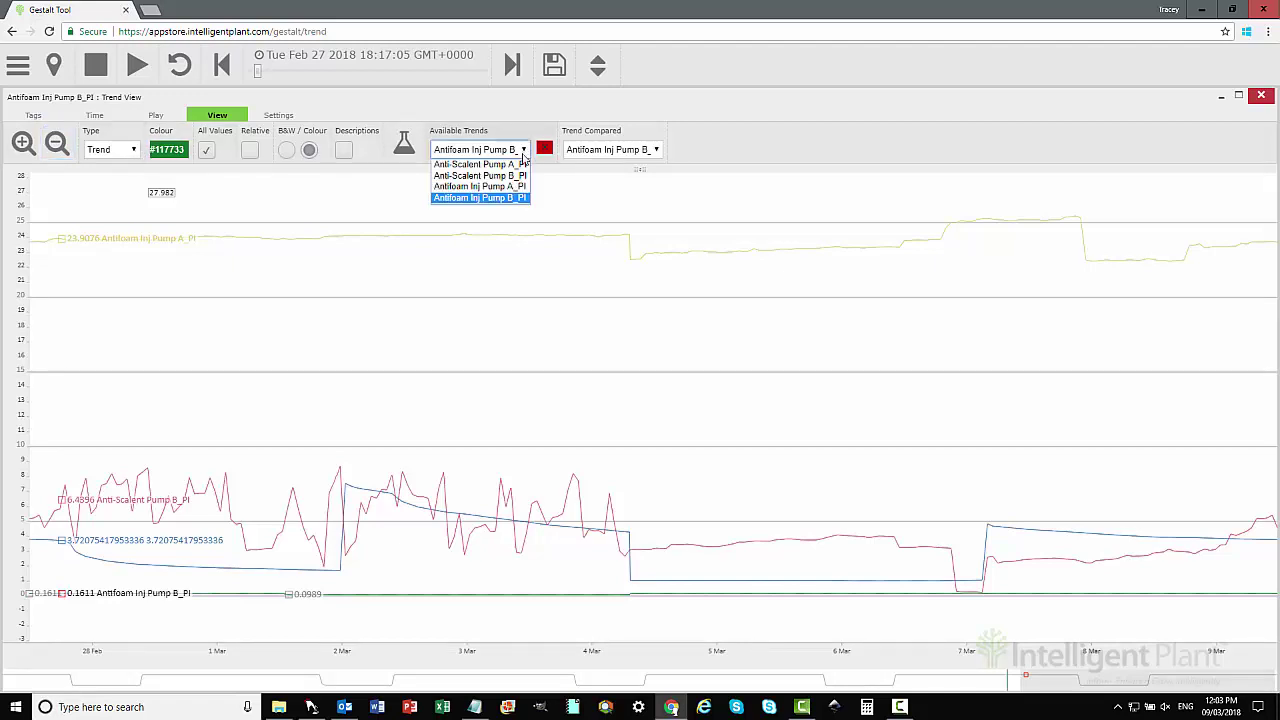
click(515, 165)
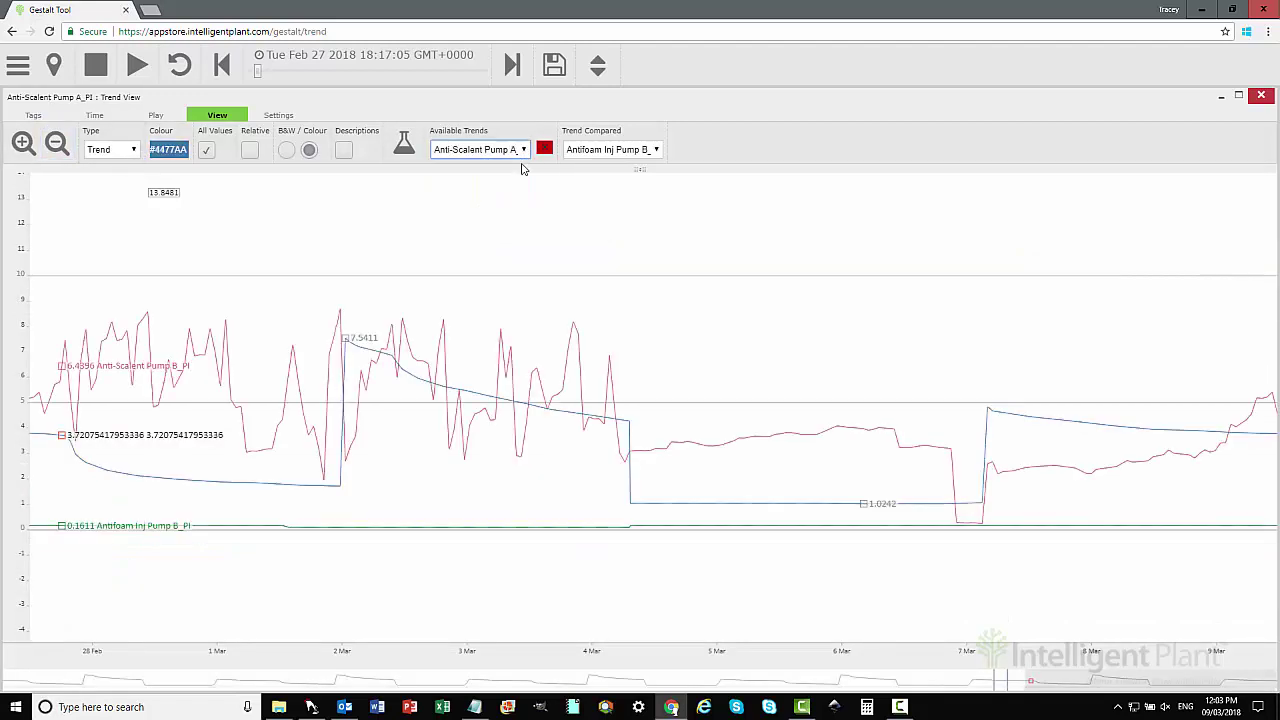
click(658, 150)
click(650, 200)
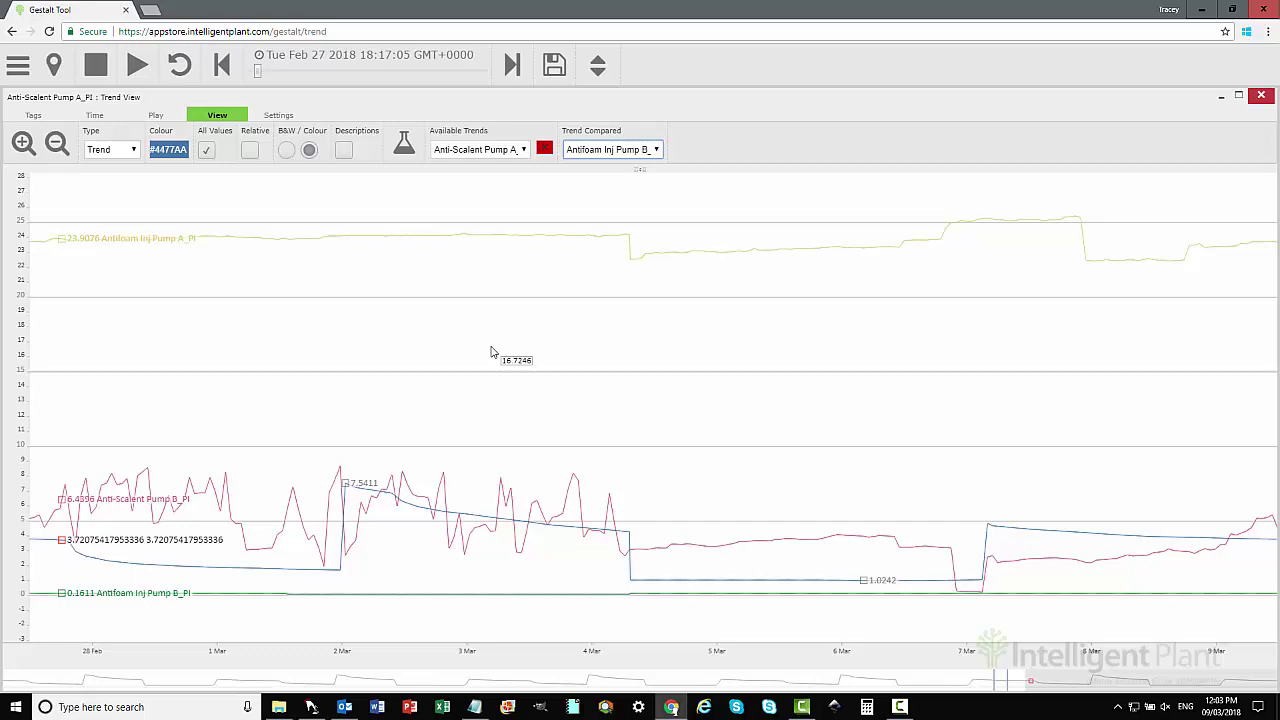
Try the relative time display on the chart's time axis and restore the calendar dates.
click(250, 150)
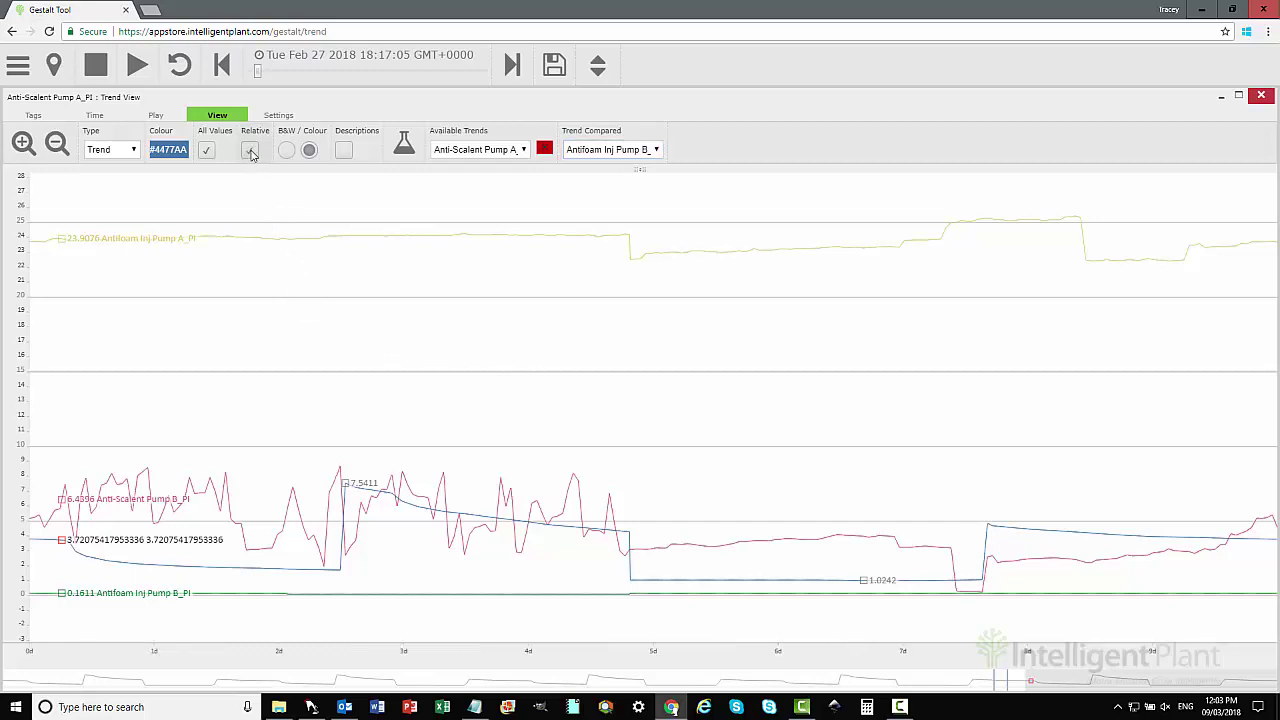
click(250, 150)
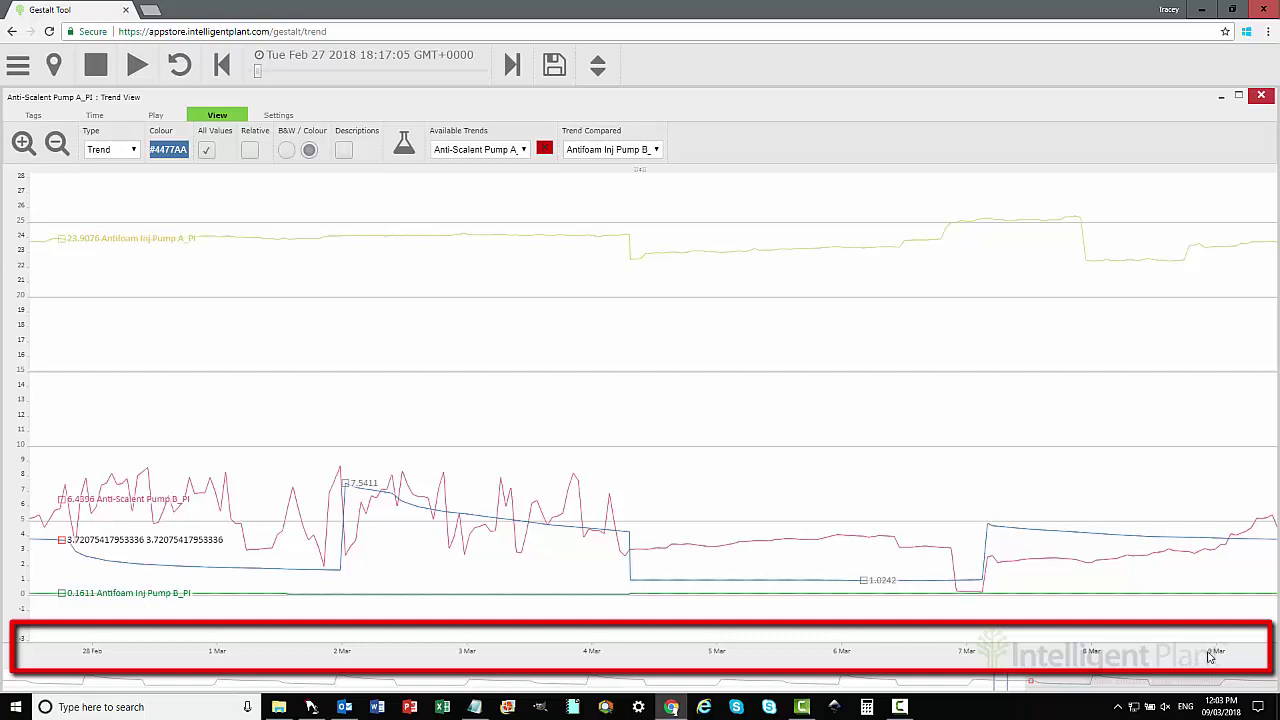
Try the relative time, black-and-white and tag description display options on the trend chart, restoring the original setting of each.
click(250, 152)
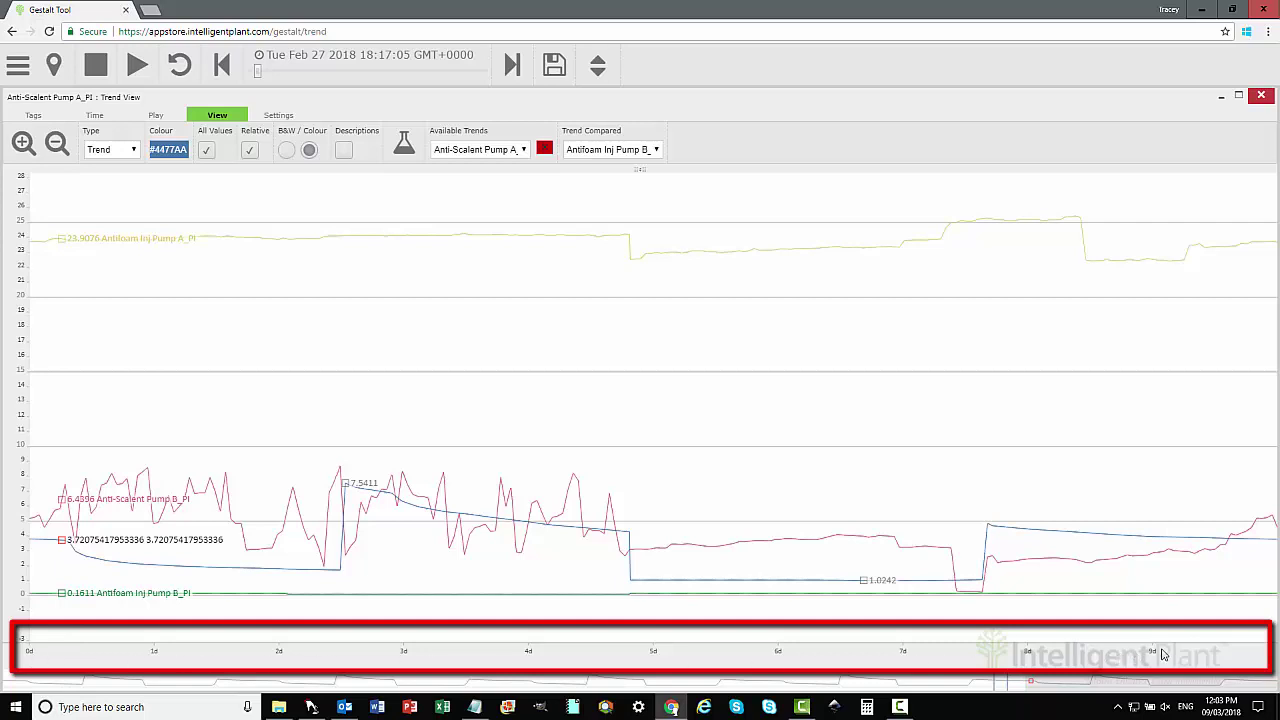
click(250, 152)
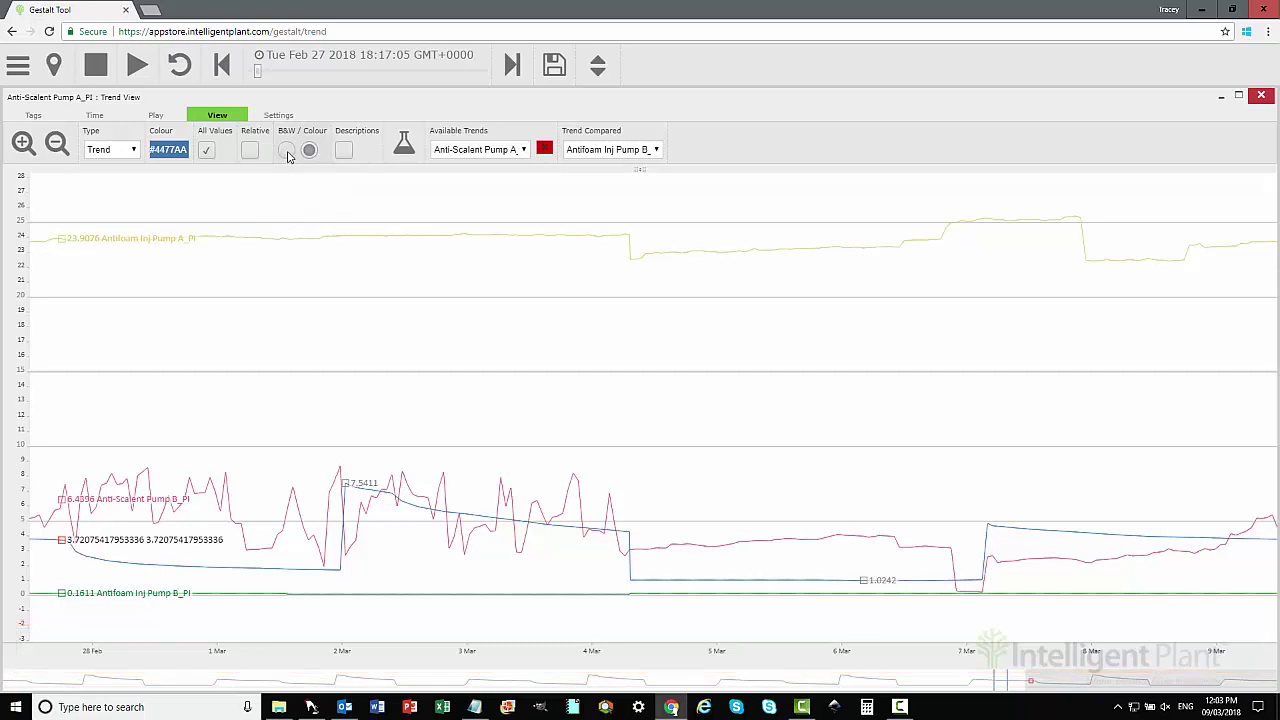
click(286, 151)
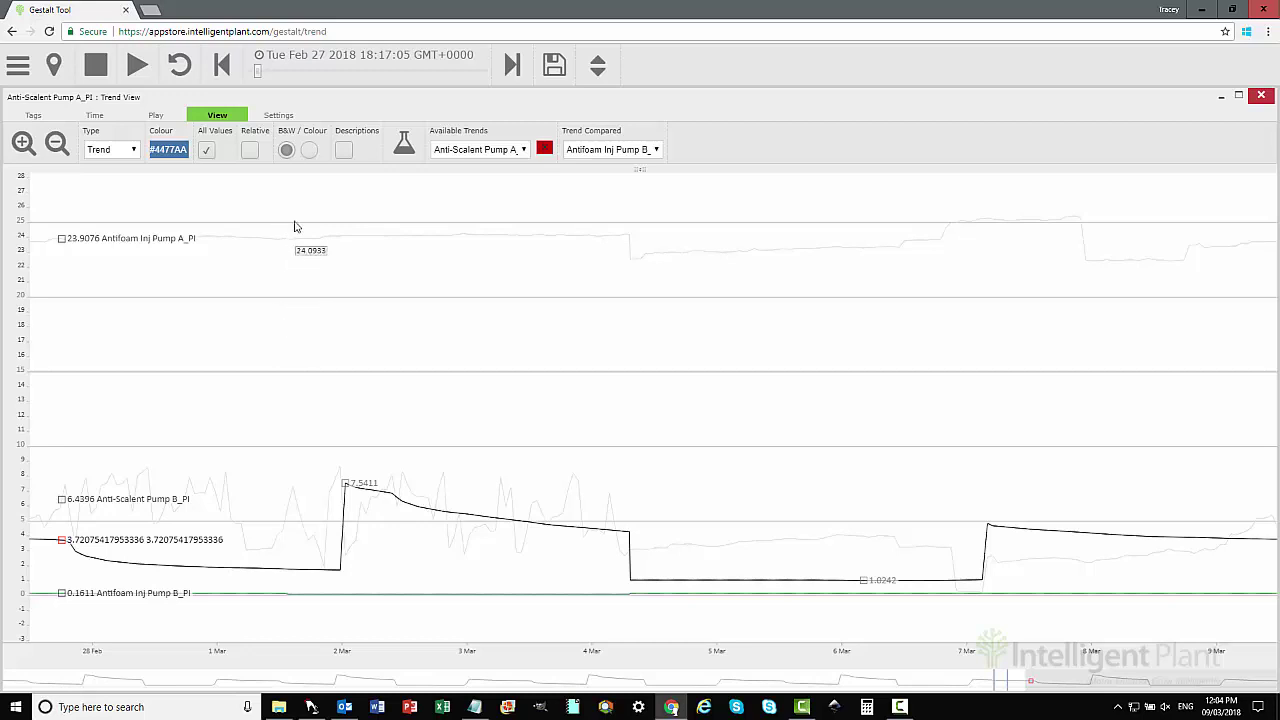
click(310, 150)
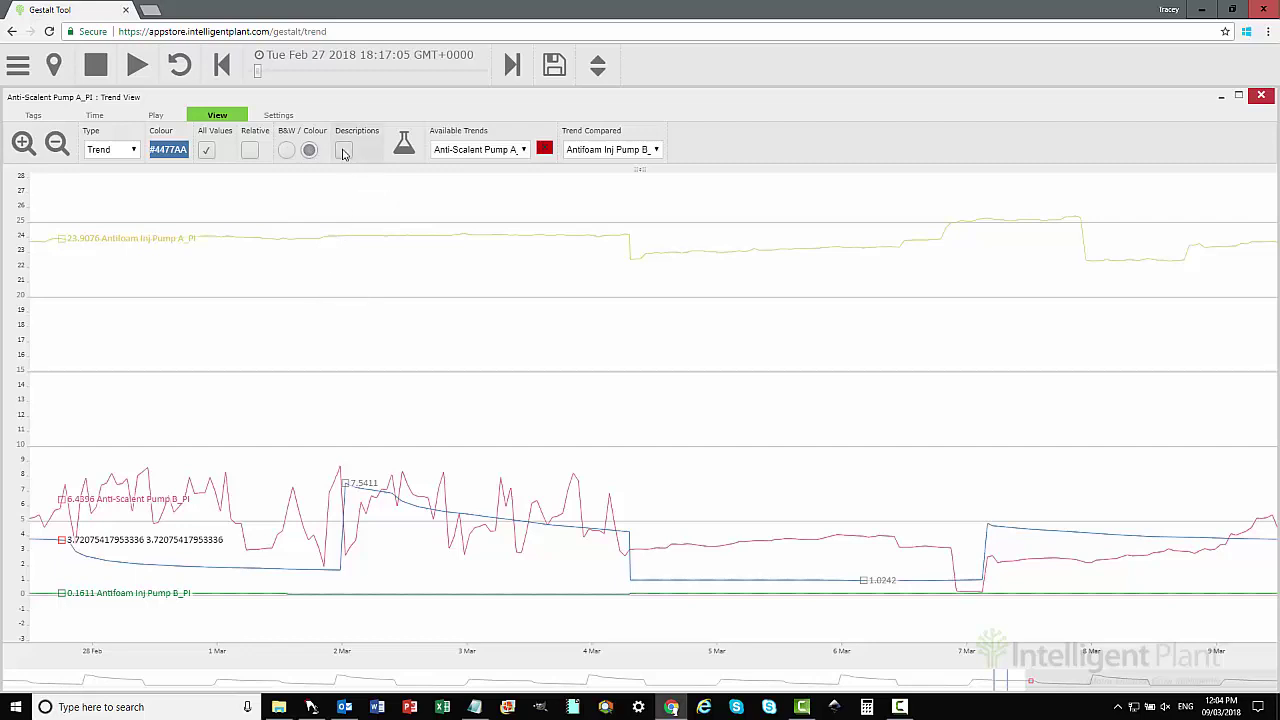
click(343, 151)
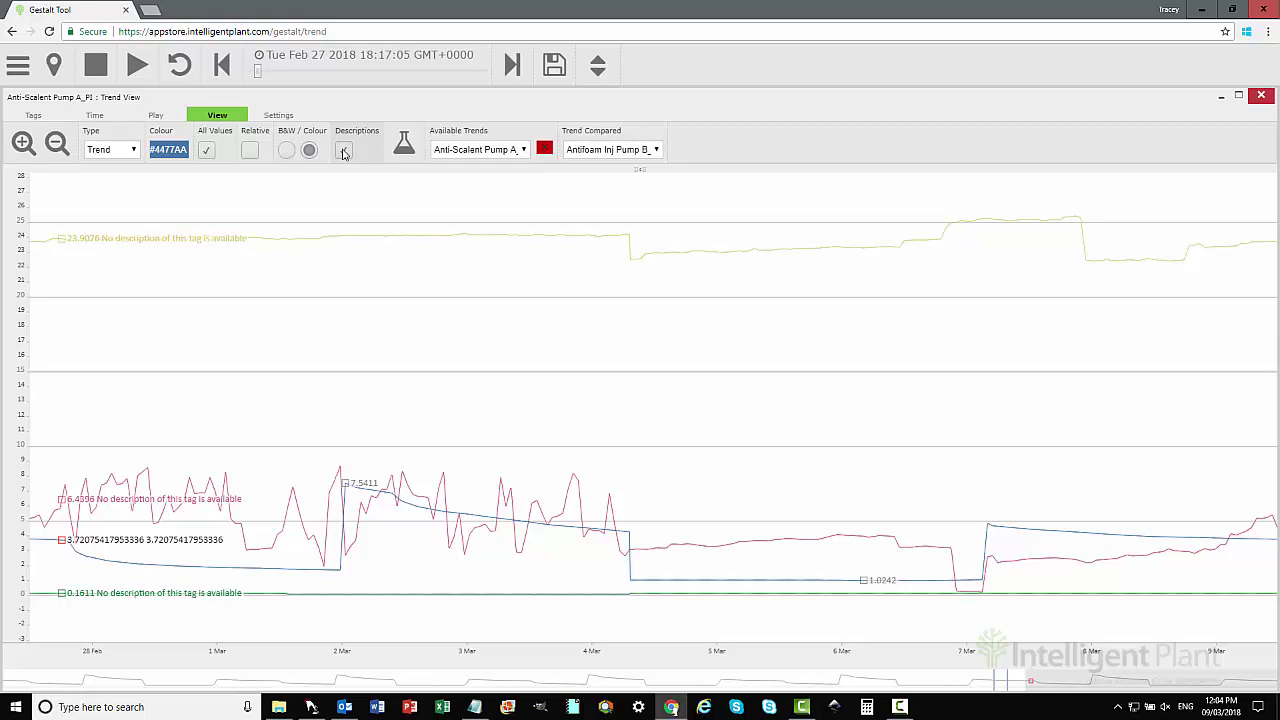
click(343, 151)
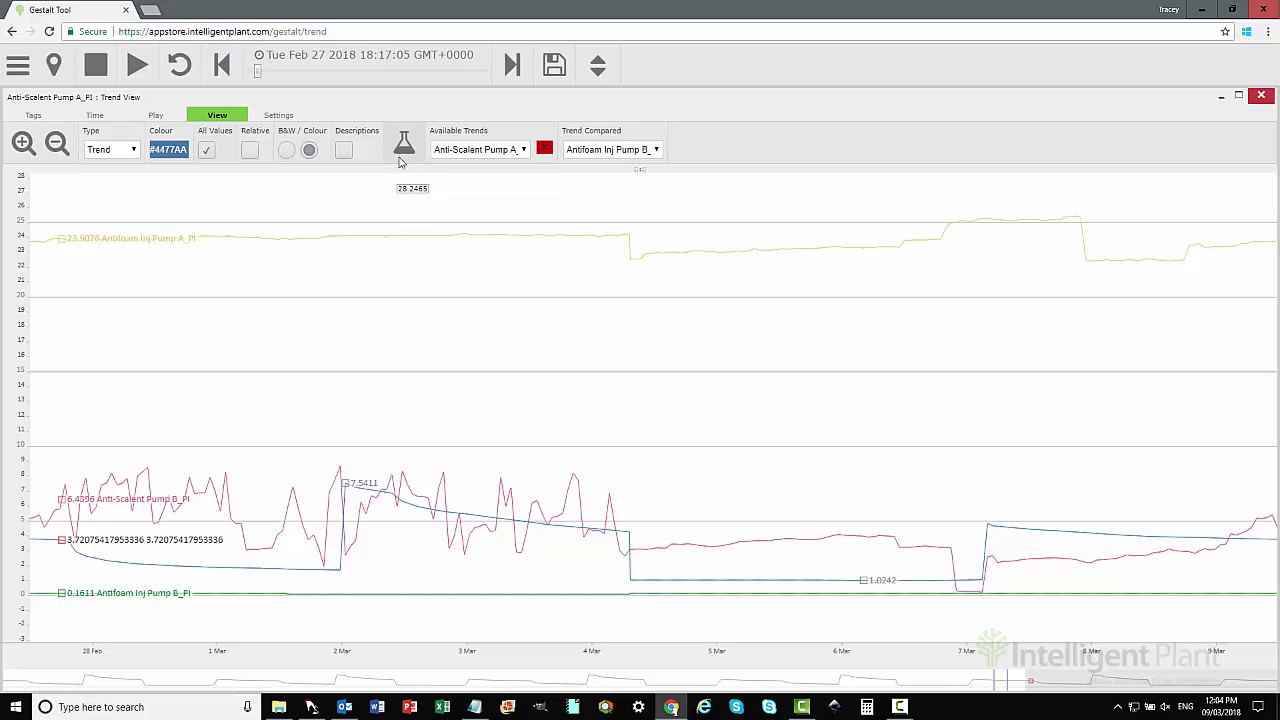
View the pump tags as PCP, FFT, Histogram and Limits in turn.
click(133, 152)
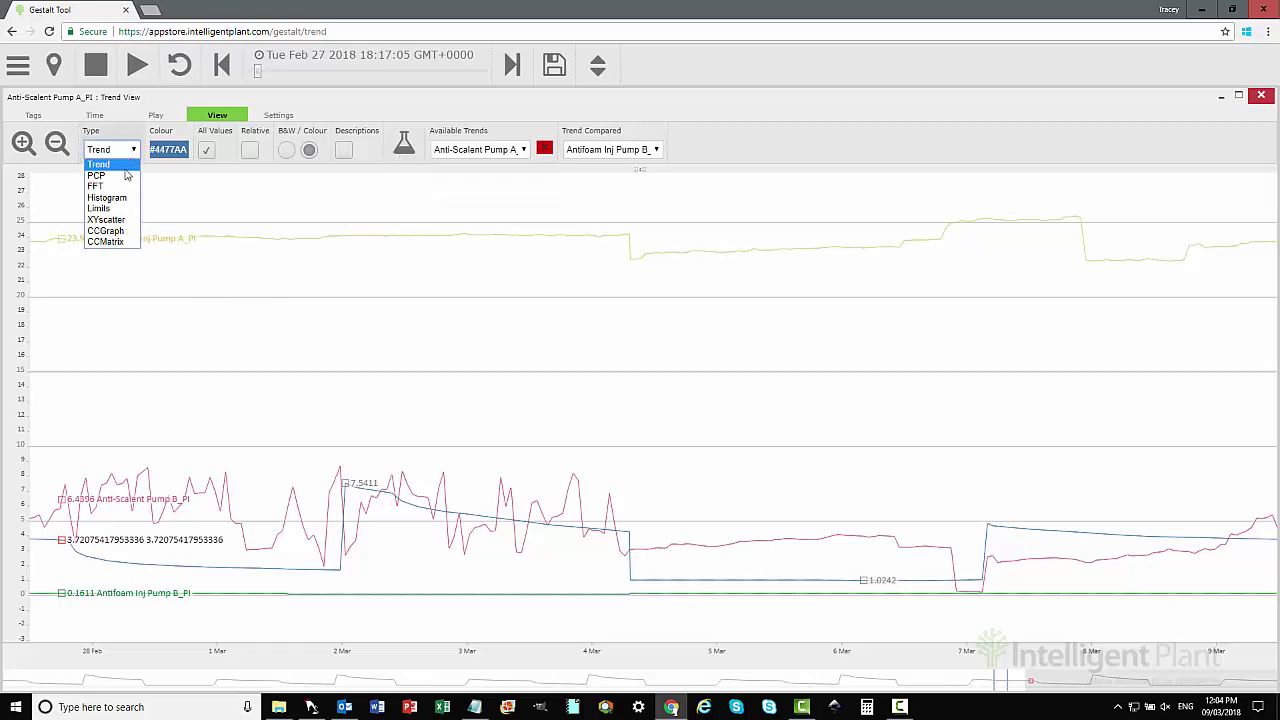
click(125, 176)
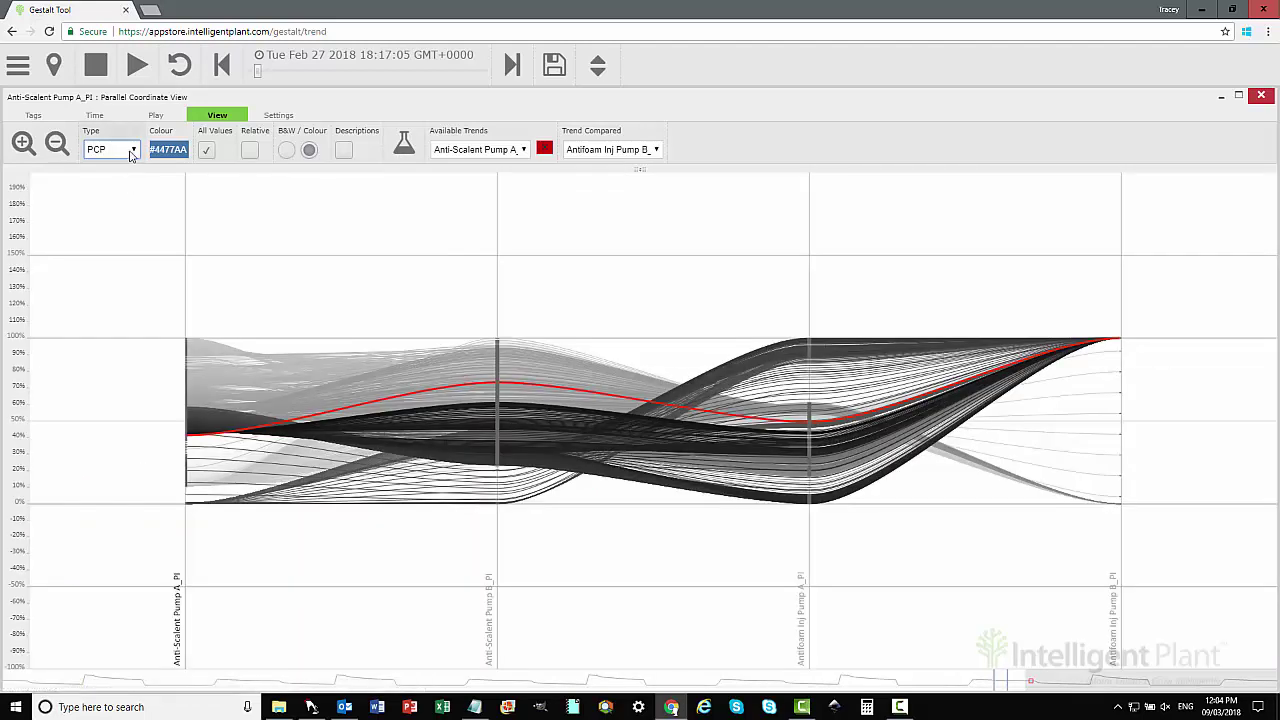
click(133, 151)
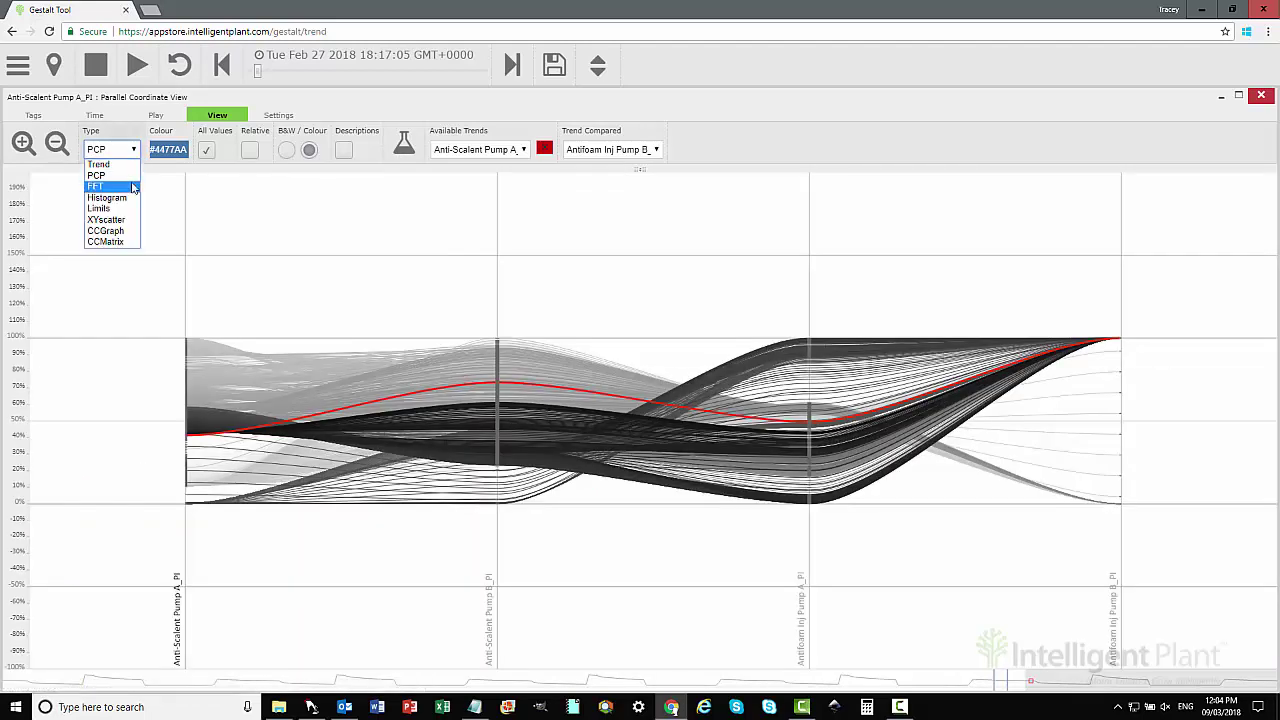
click(133, 187)
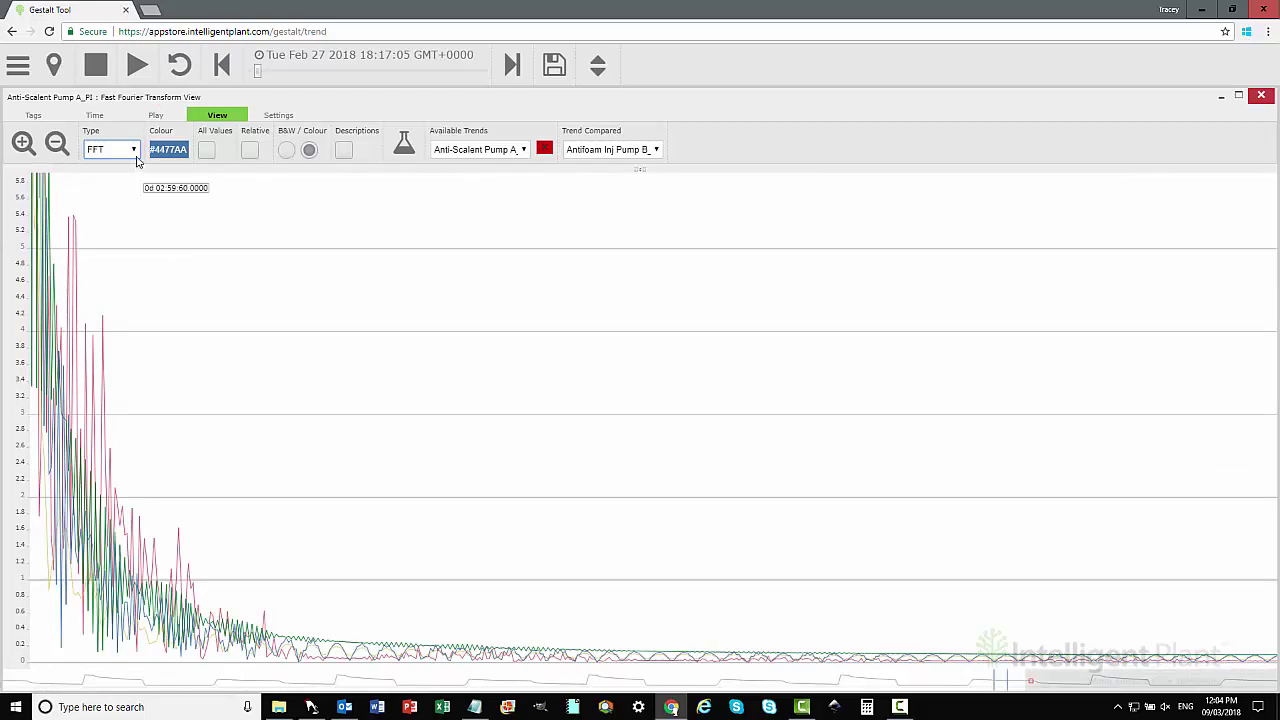
click(133, 151)
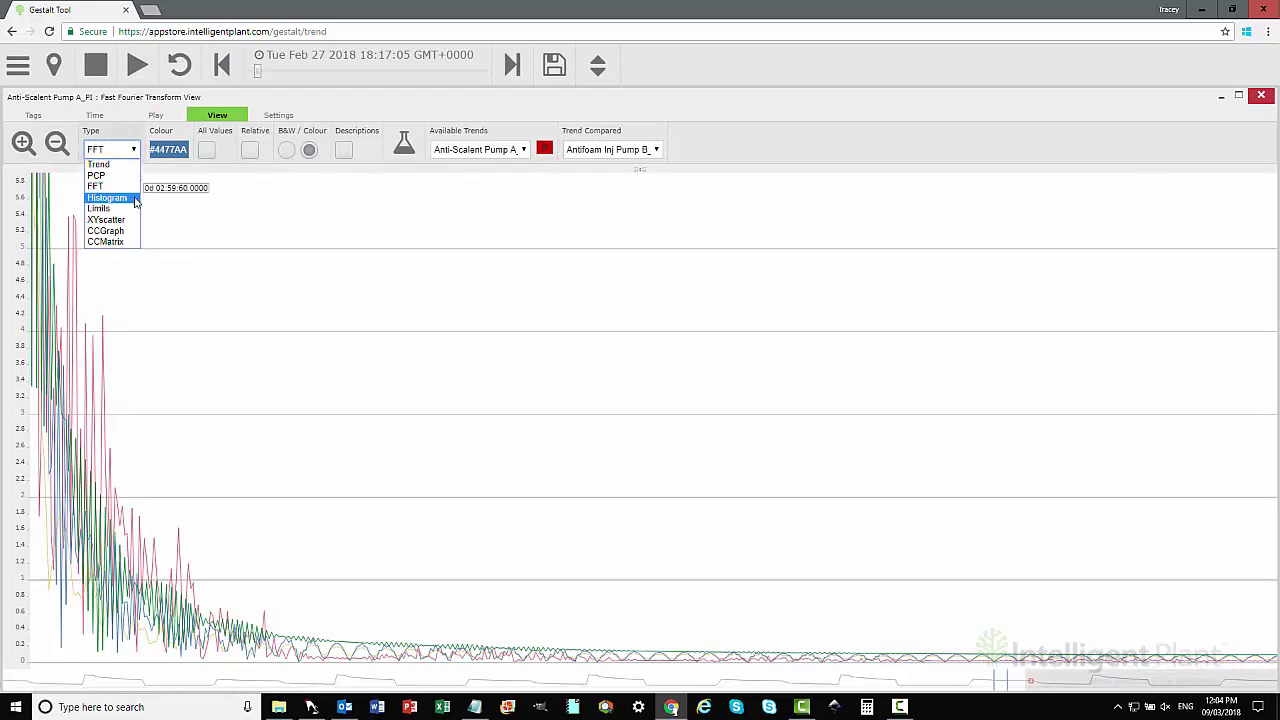
click(134, 197)
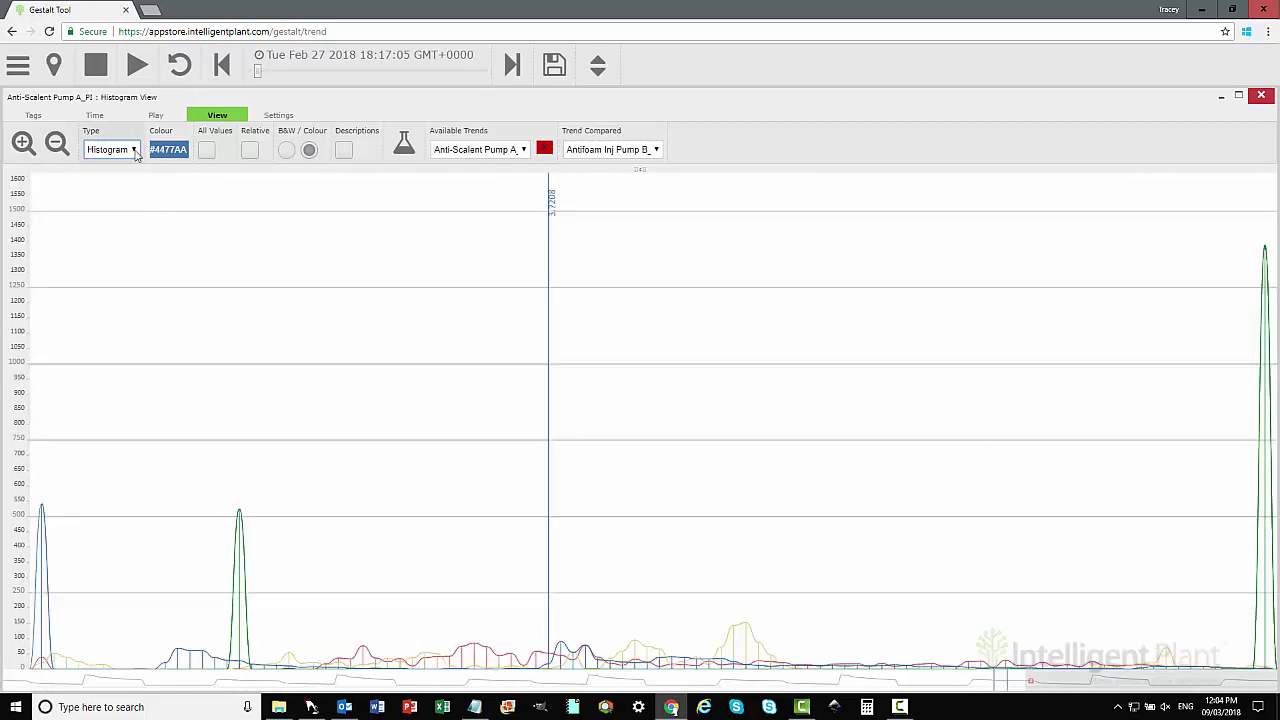
click(134, 151)
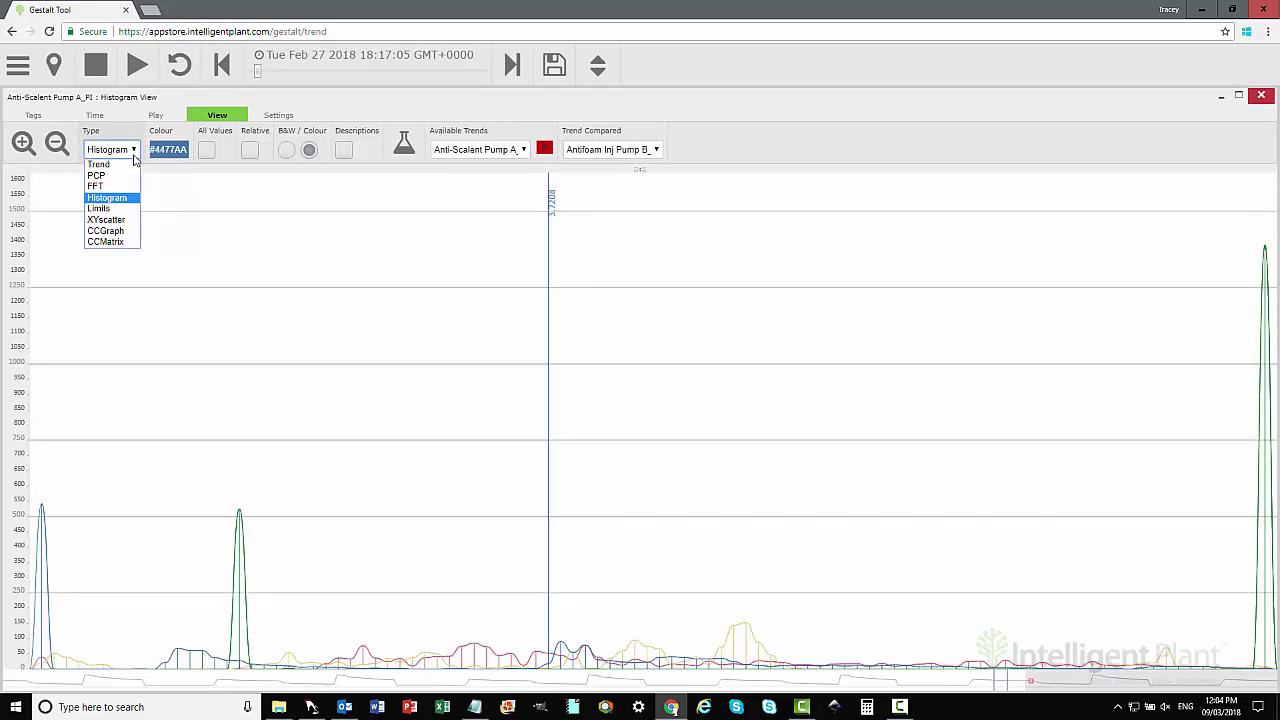
click(136, 216)
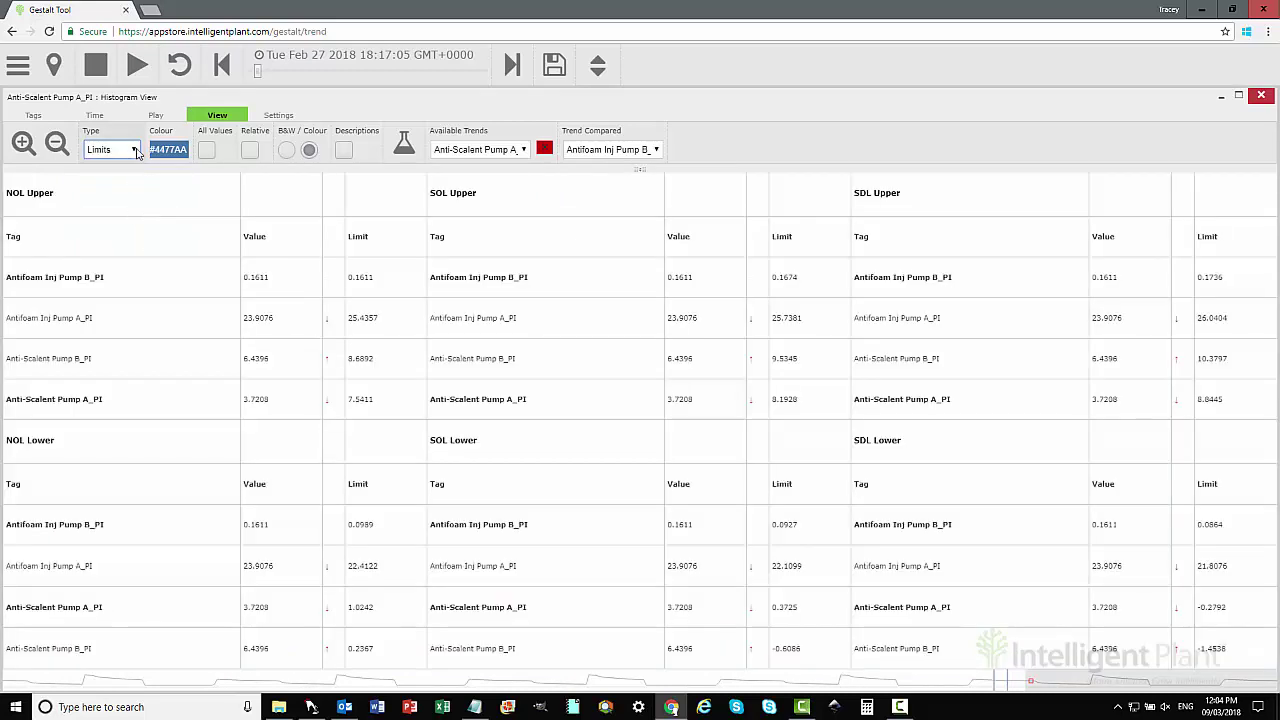
View the pump tags as XYscatter, CCGraph and CCMatrix, and return to the Trend view.
click(136, 151)
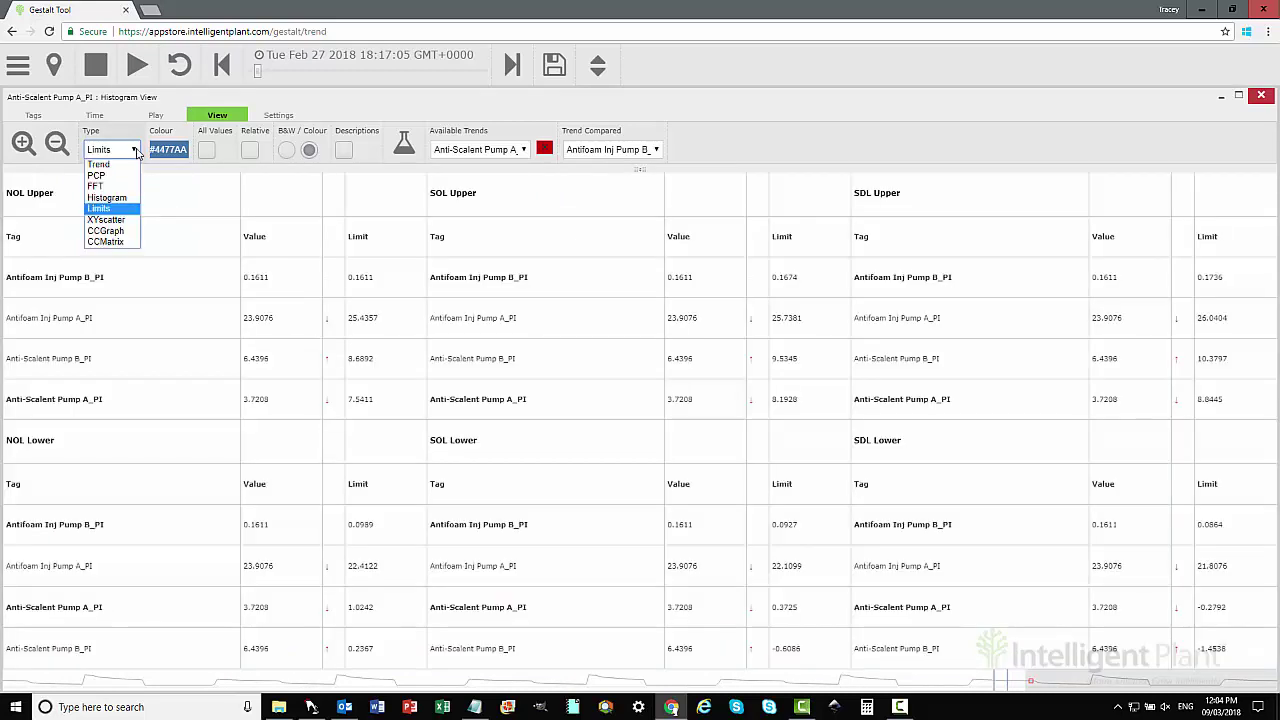
click(130, 219)
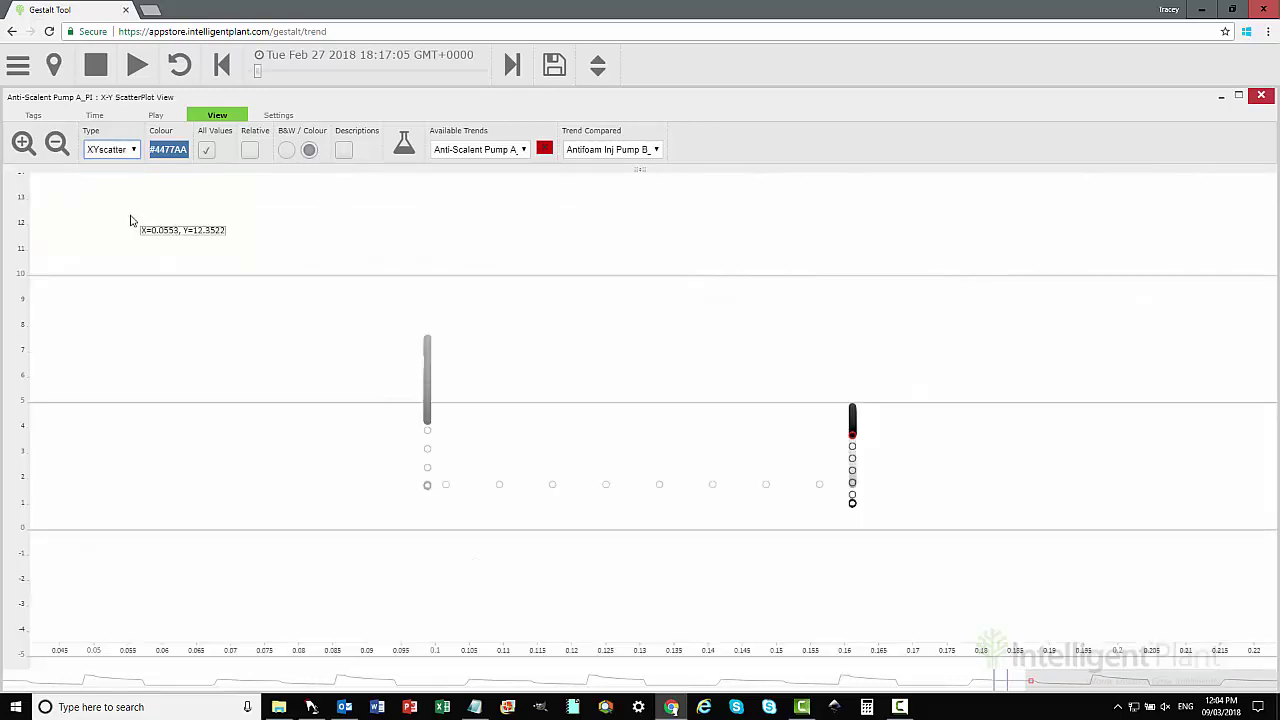
click(134, 151)
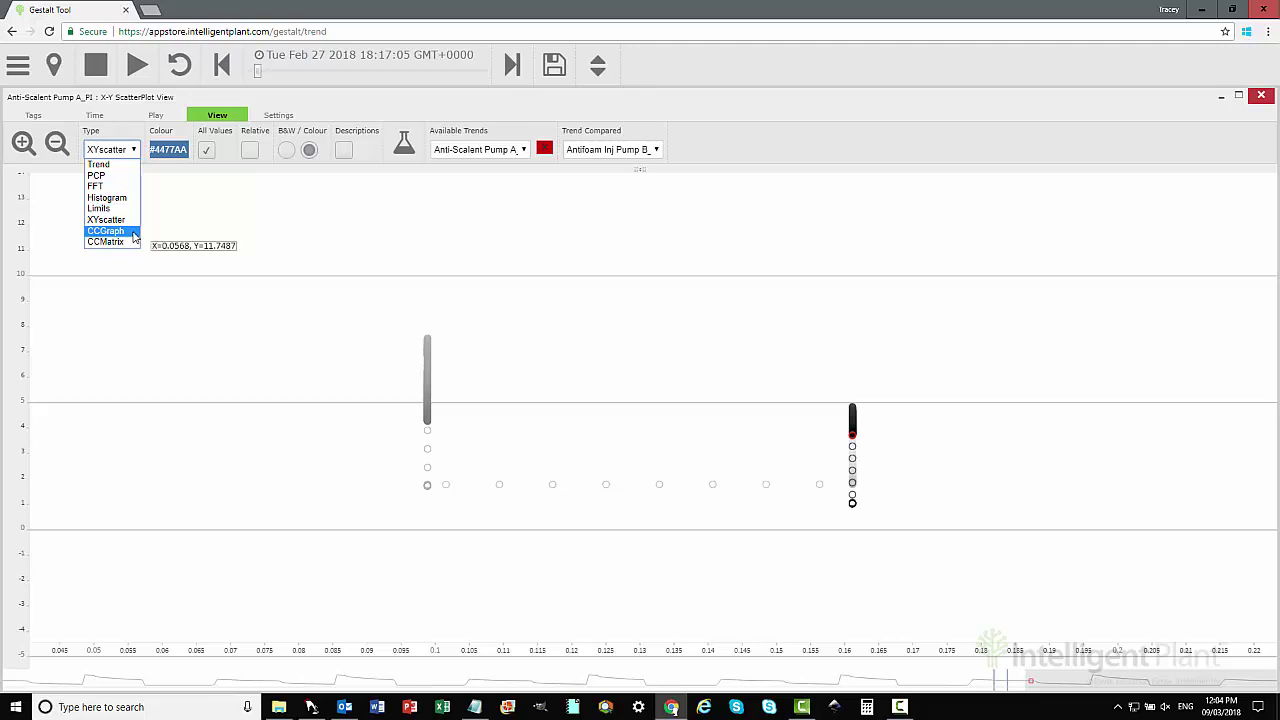
click(134, 233)
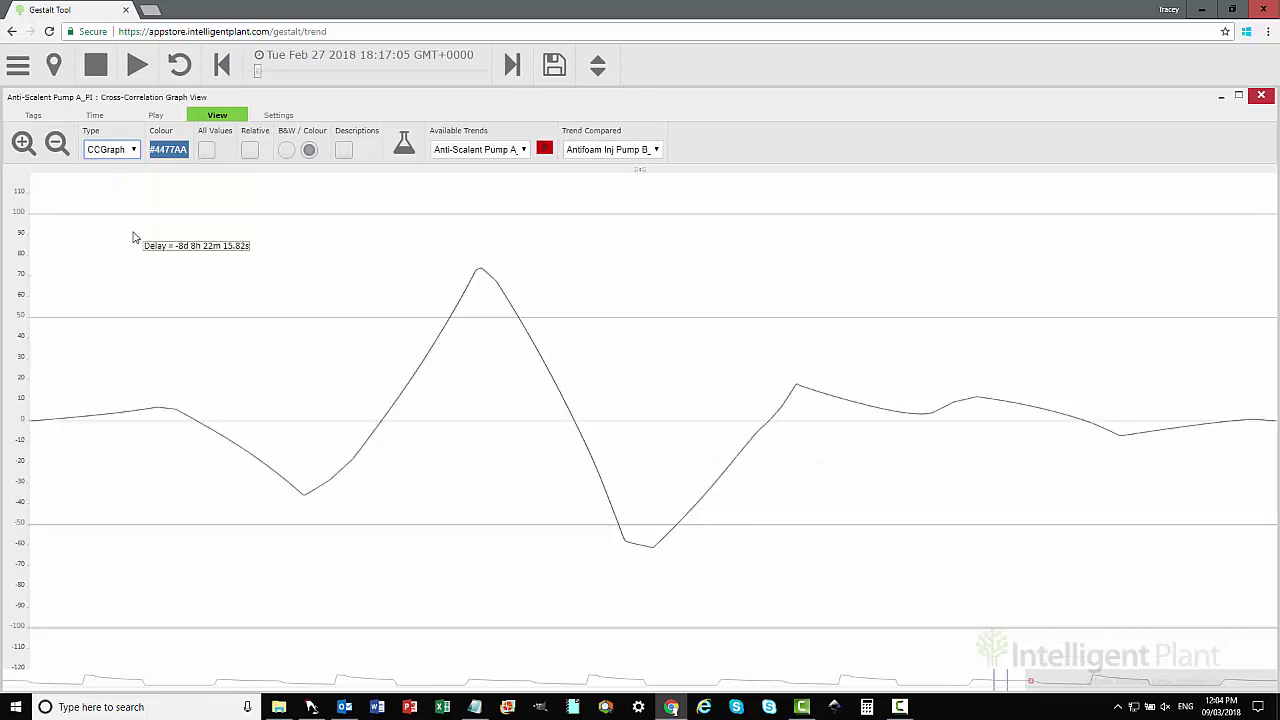
click(134, 151)
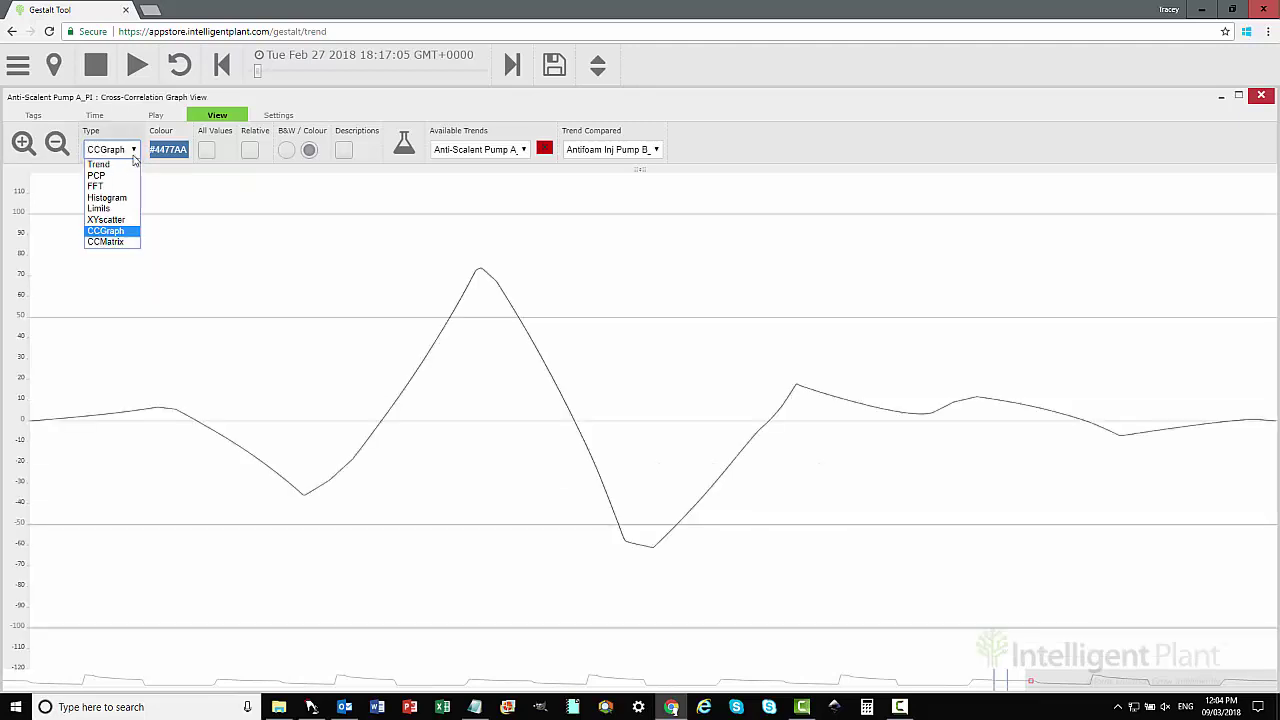
click(126, 243)
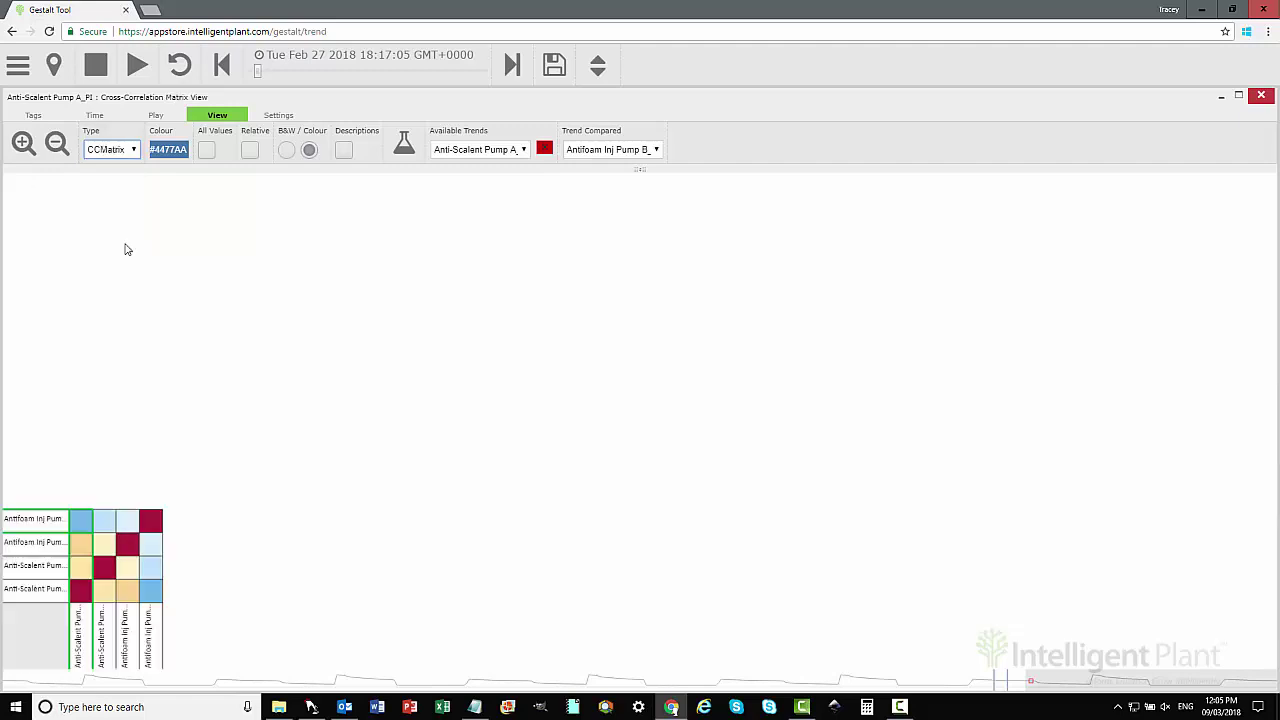
click(134, 158)
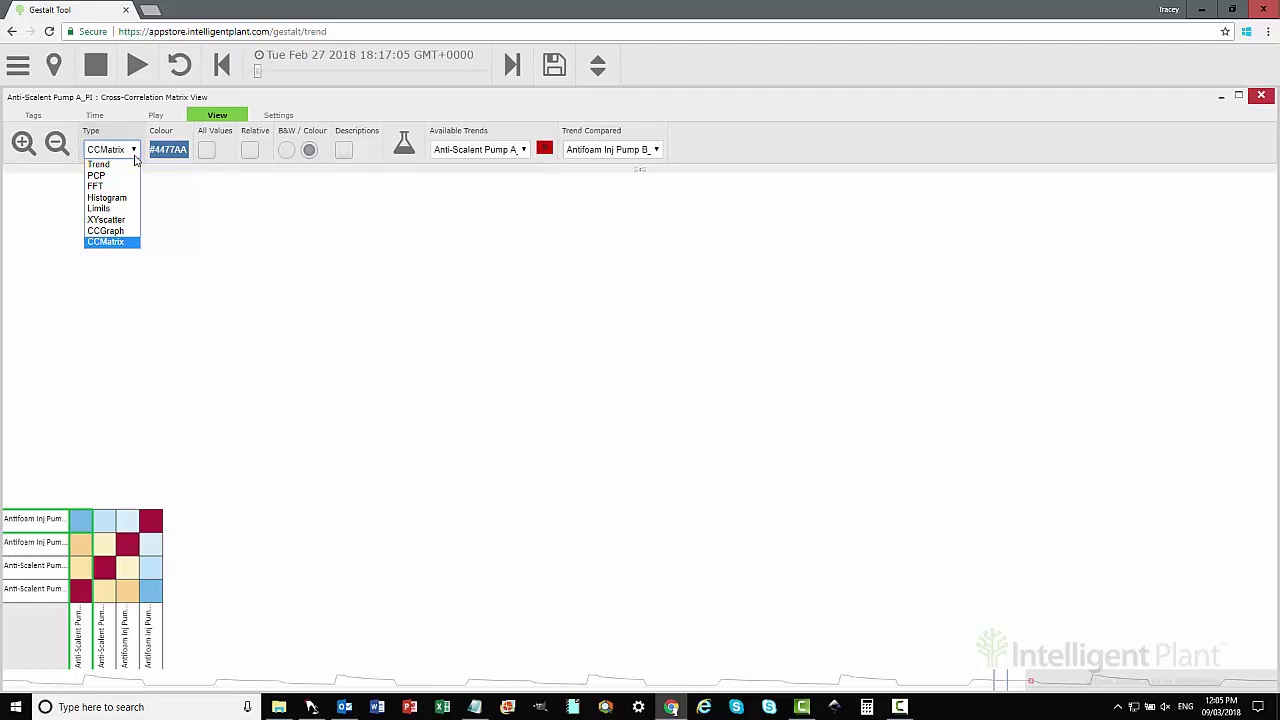
click(129, 165)
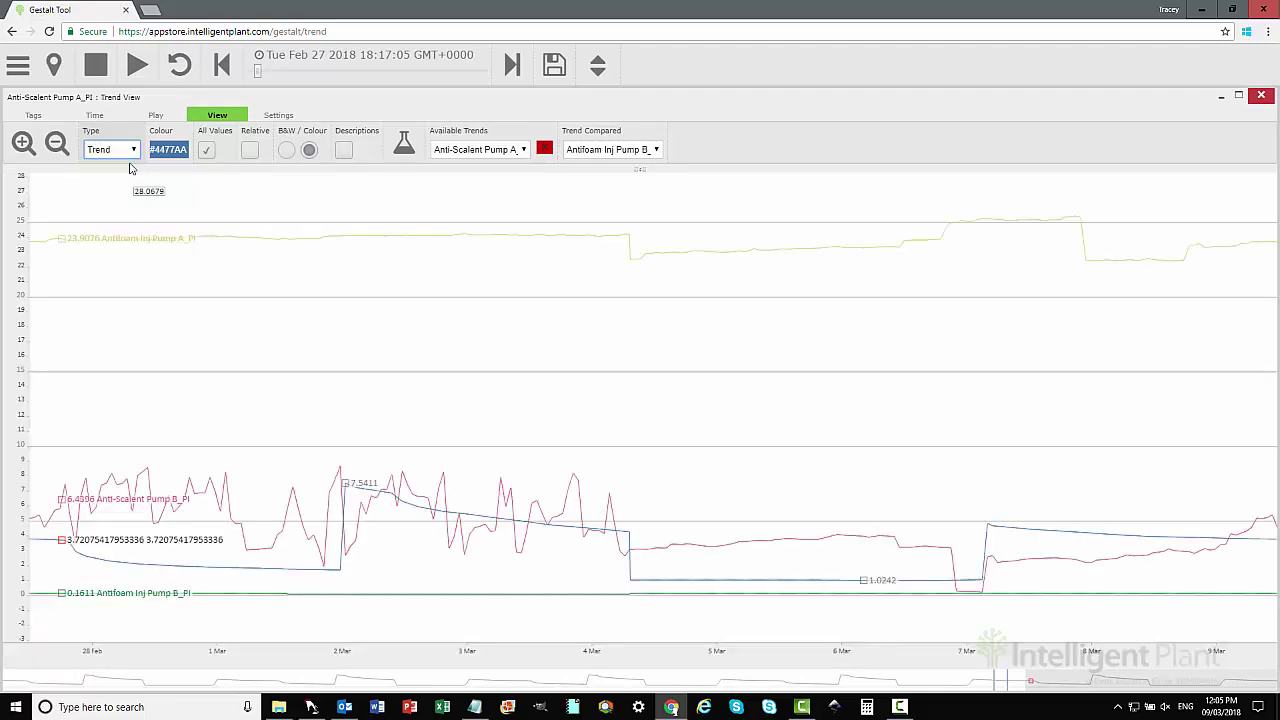
Remove the Antifoam Inj Pump A_PI trend from the chart.
click(524, 150)
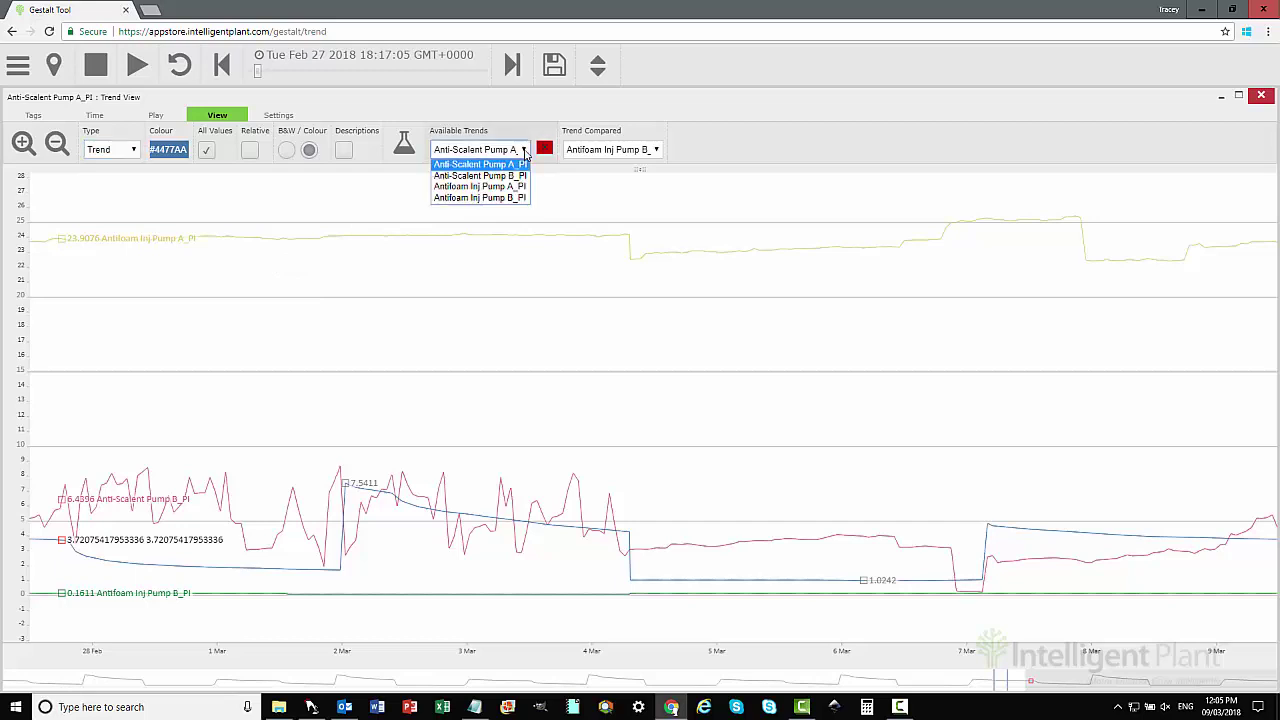
click(514, 190)
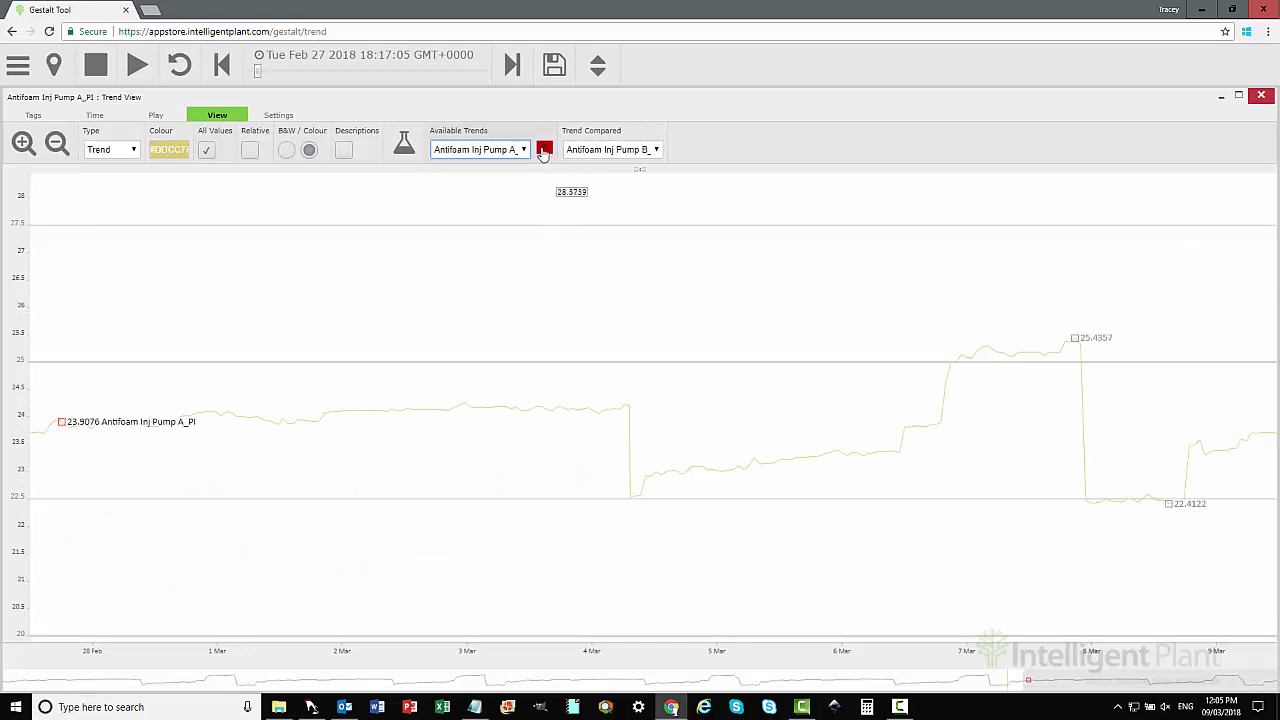
click(544, 150)
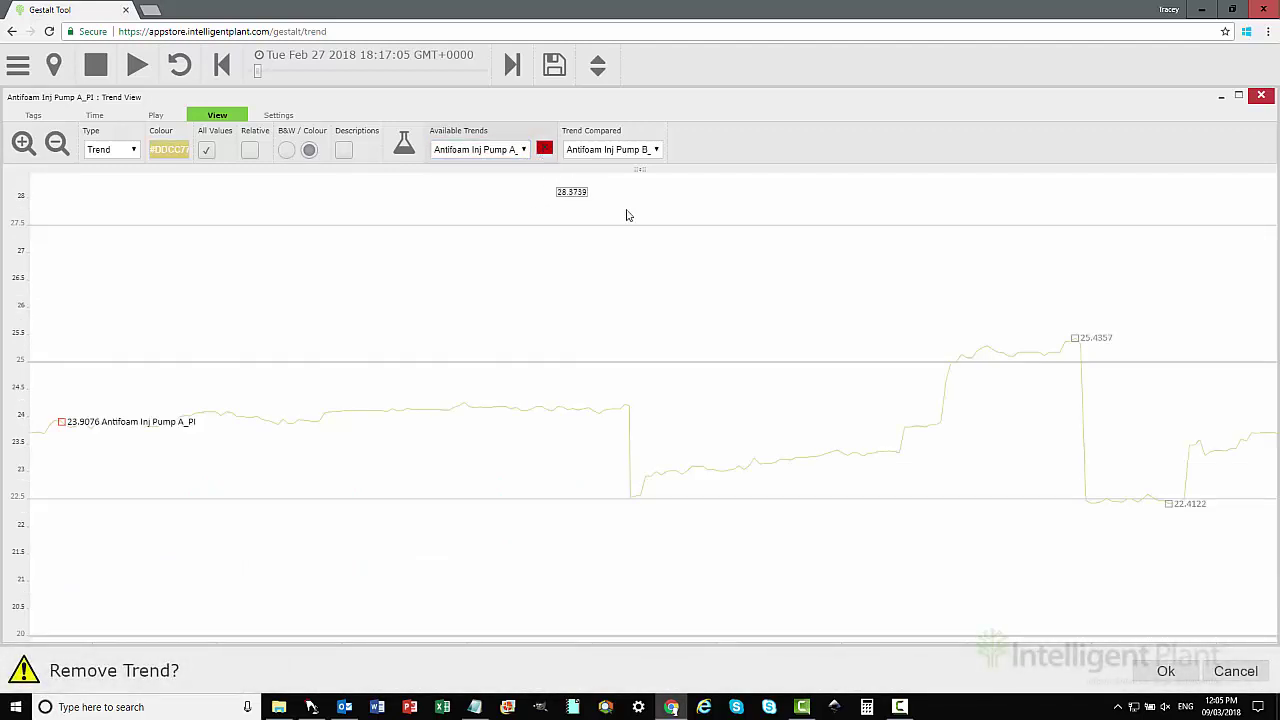
click(1166, 672)
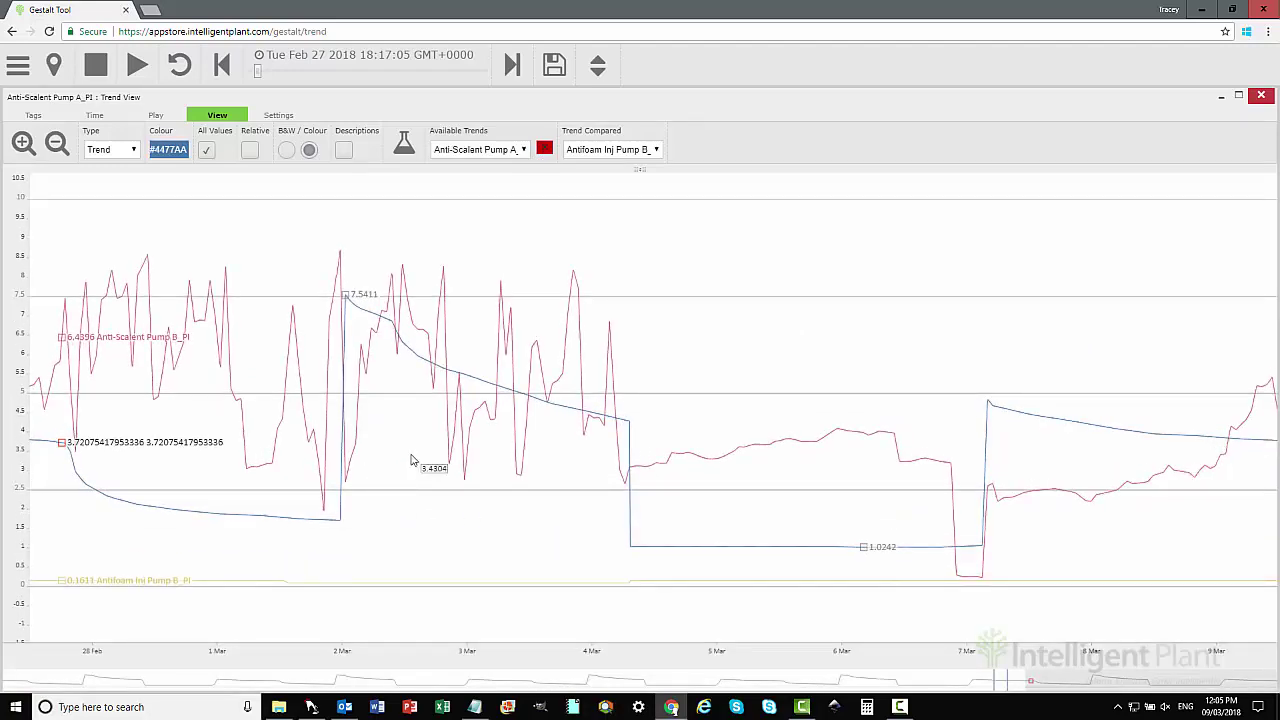
Save the current trend view as a new dashboard with the file name gs-a.ipgt.
click(22, 69)
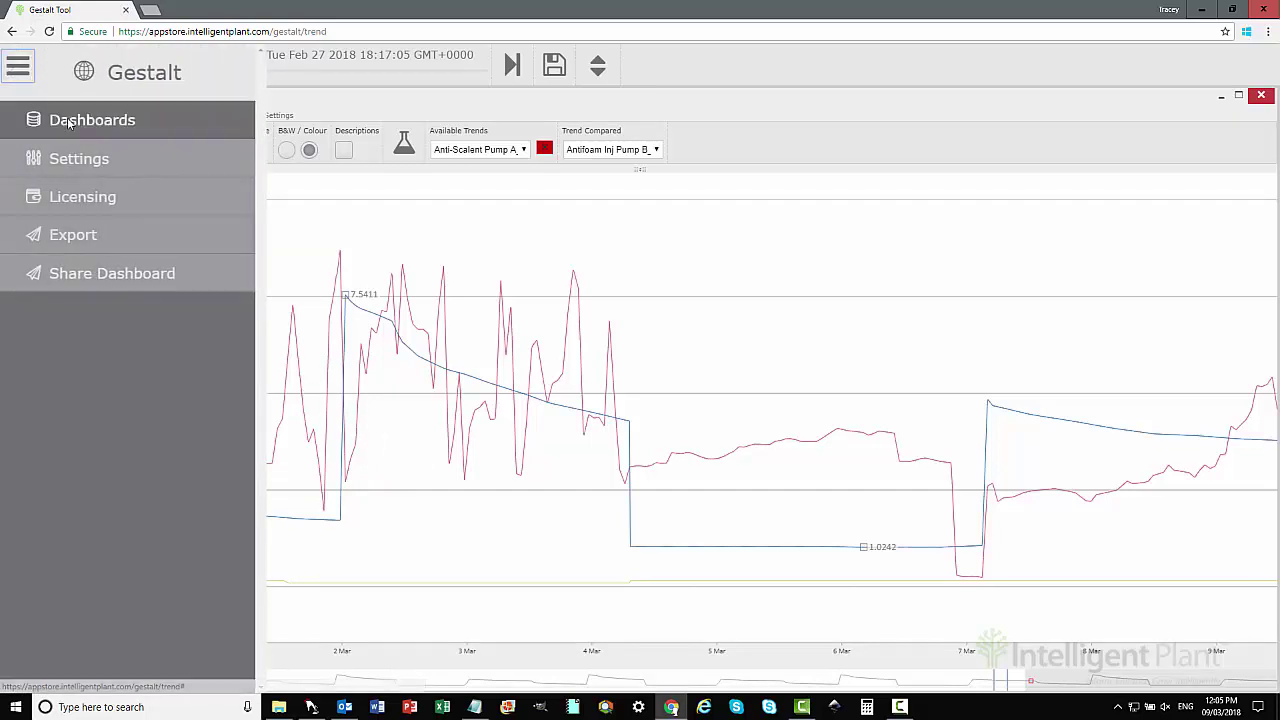
click(69, 121)
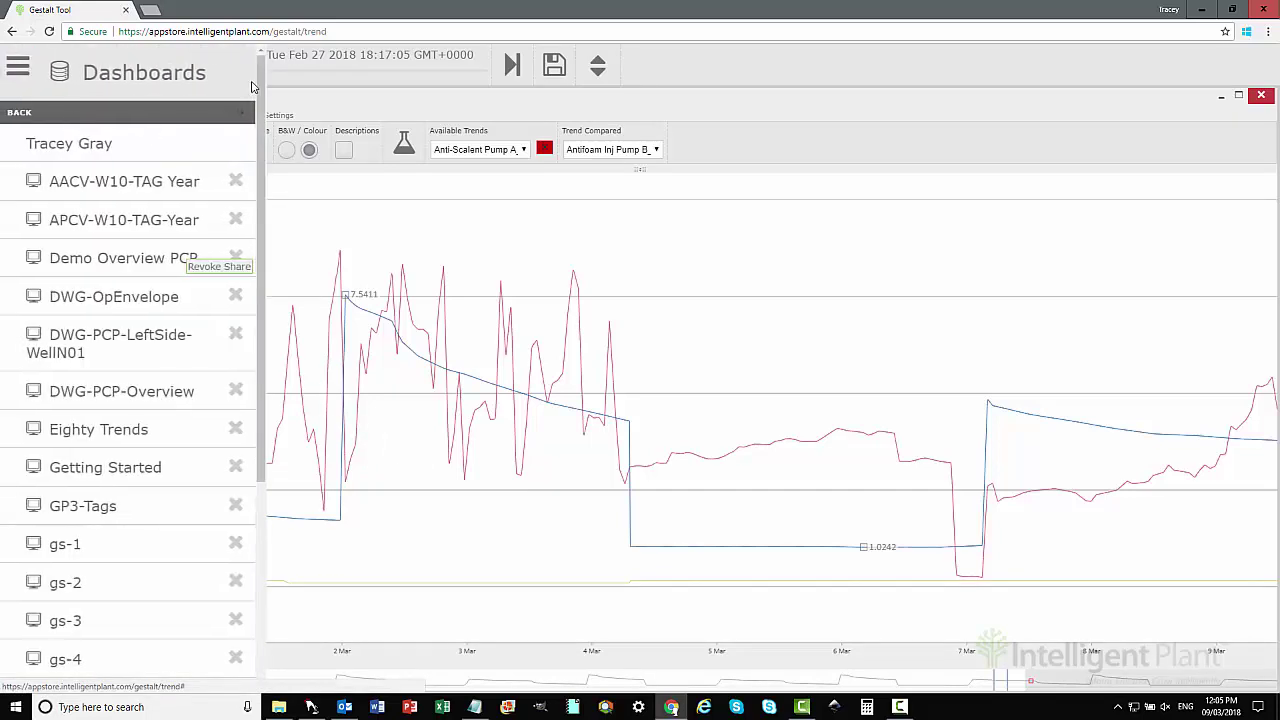
scroll(263, 121, down, 3)
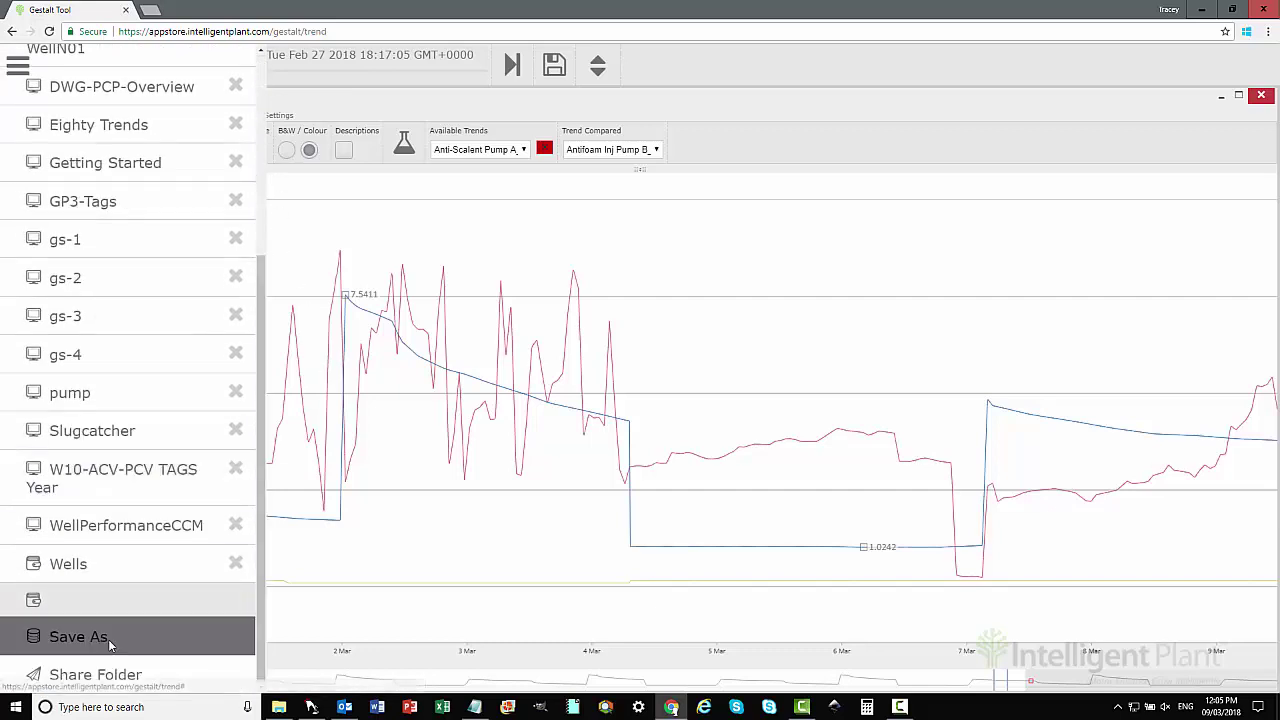
click(254, 638)
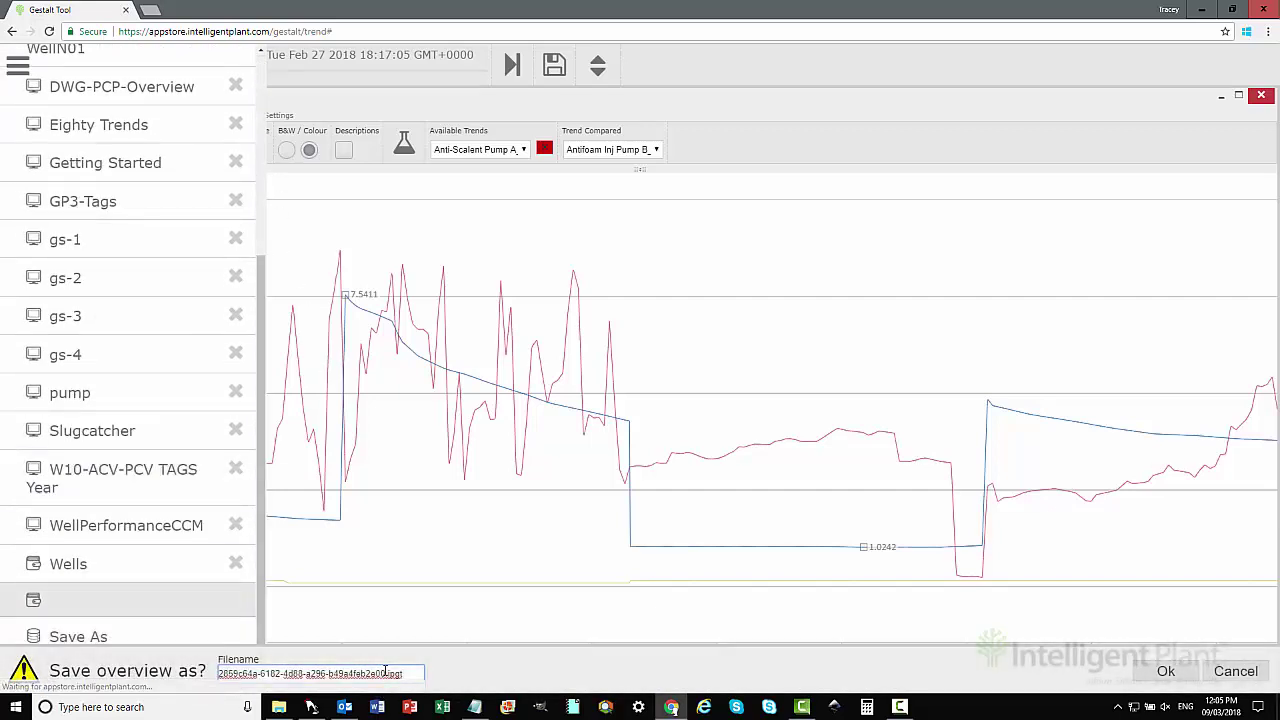
drag(386, 673, 217, 700)
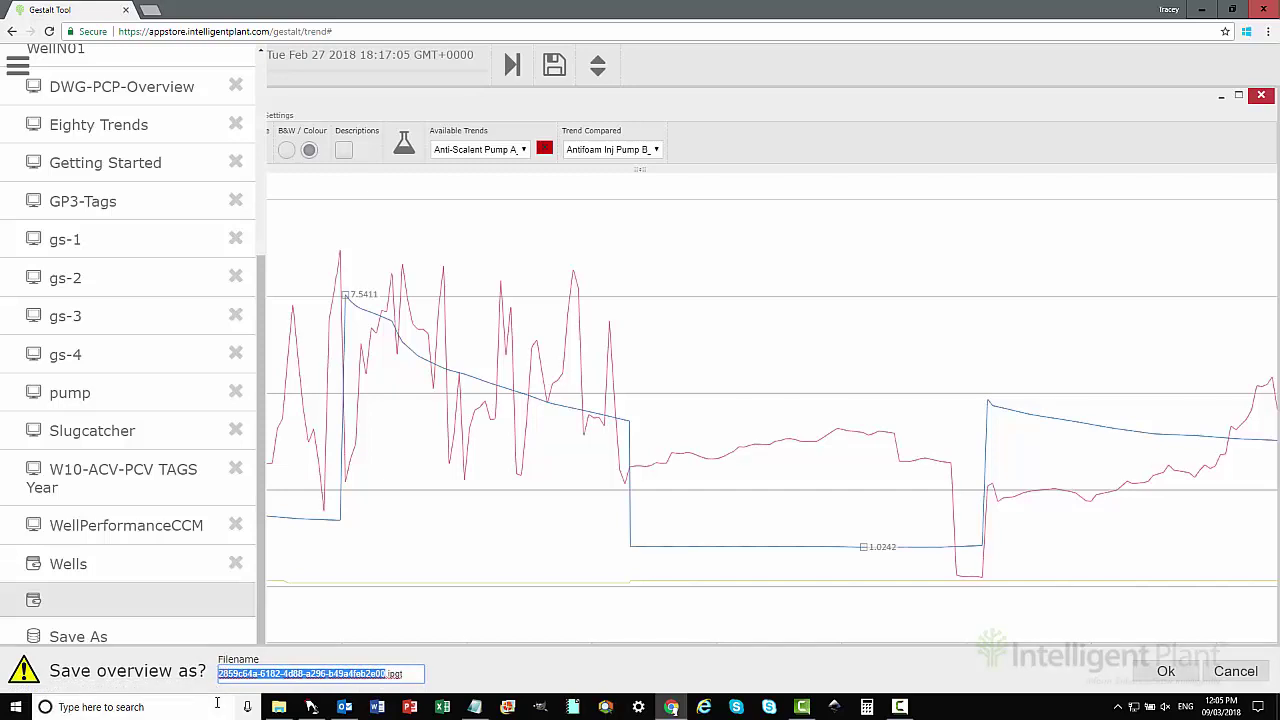
text(gs-al)
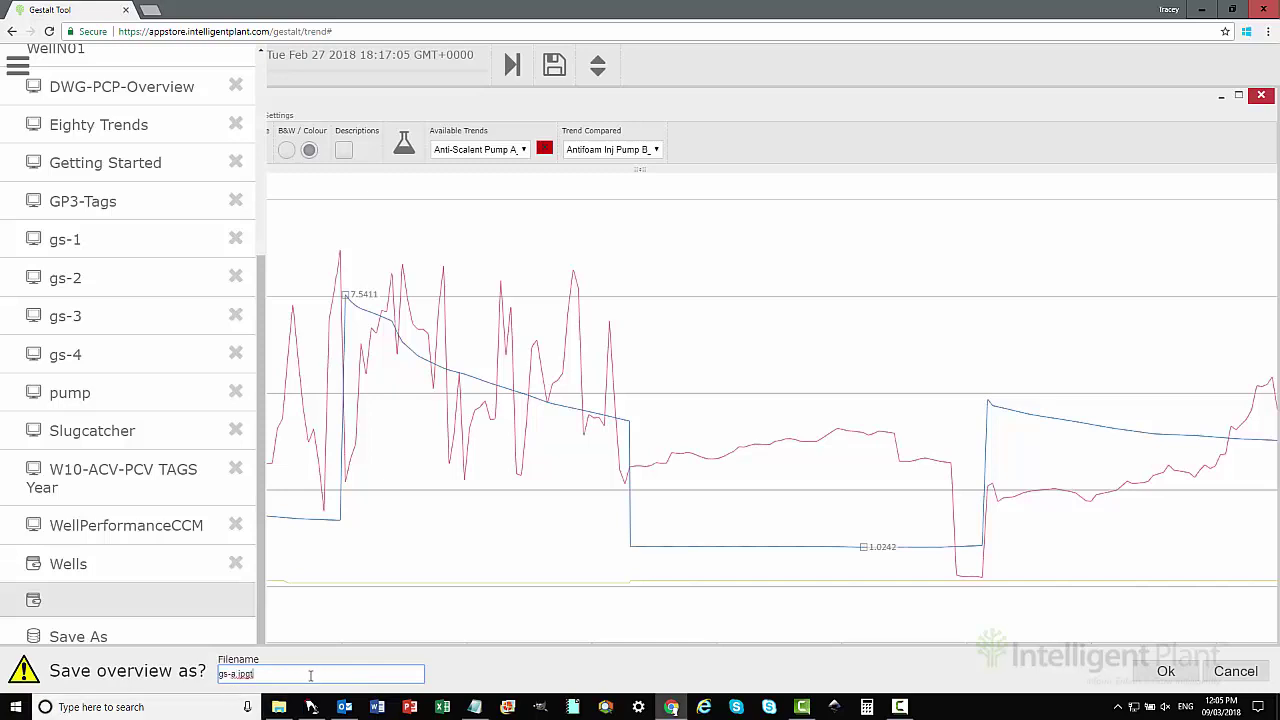
click(1160, 677)
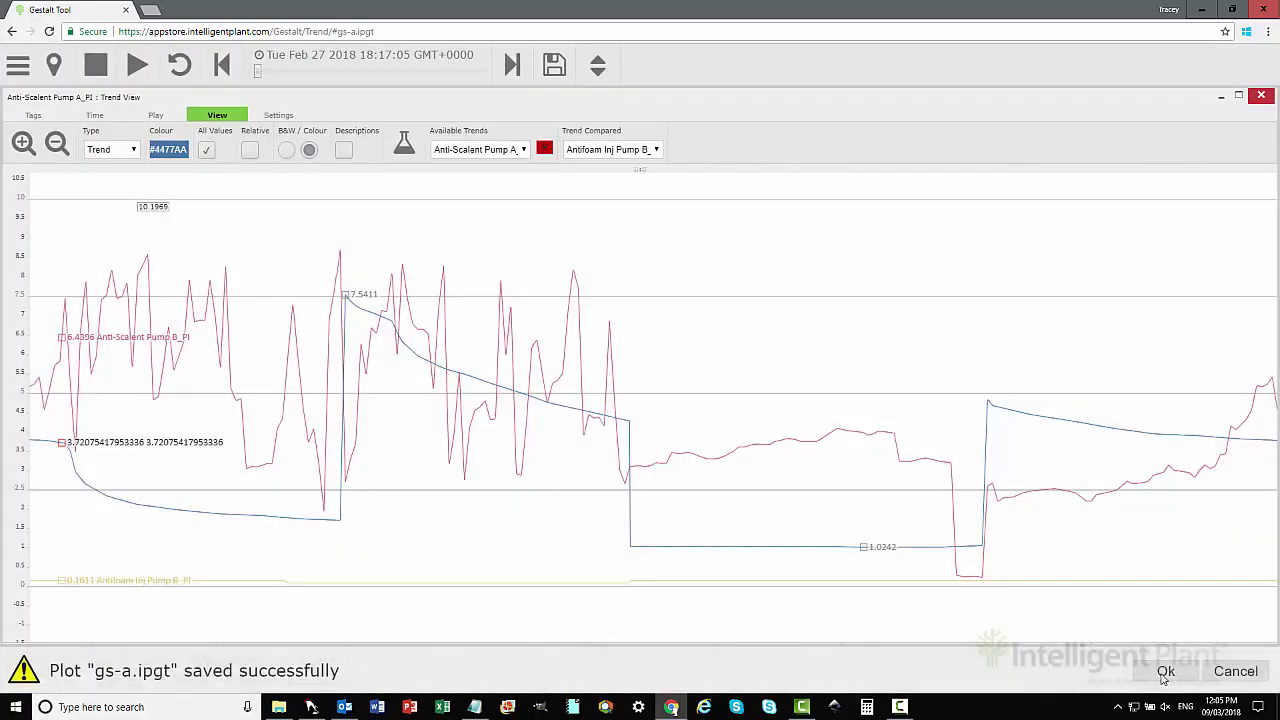
click(1165, 675)
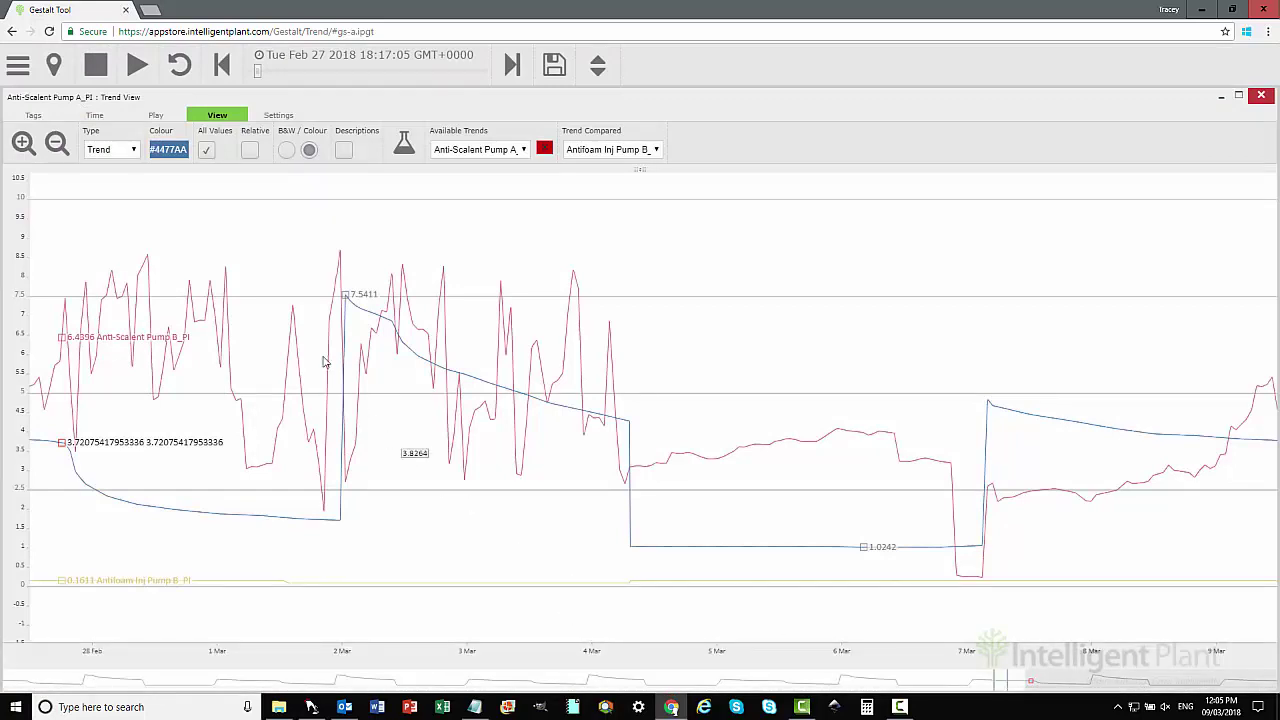
Start playback of the saved trend from its current time position.
click(137, 66)
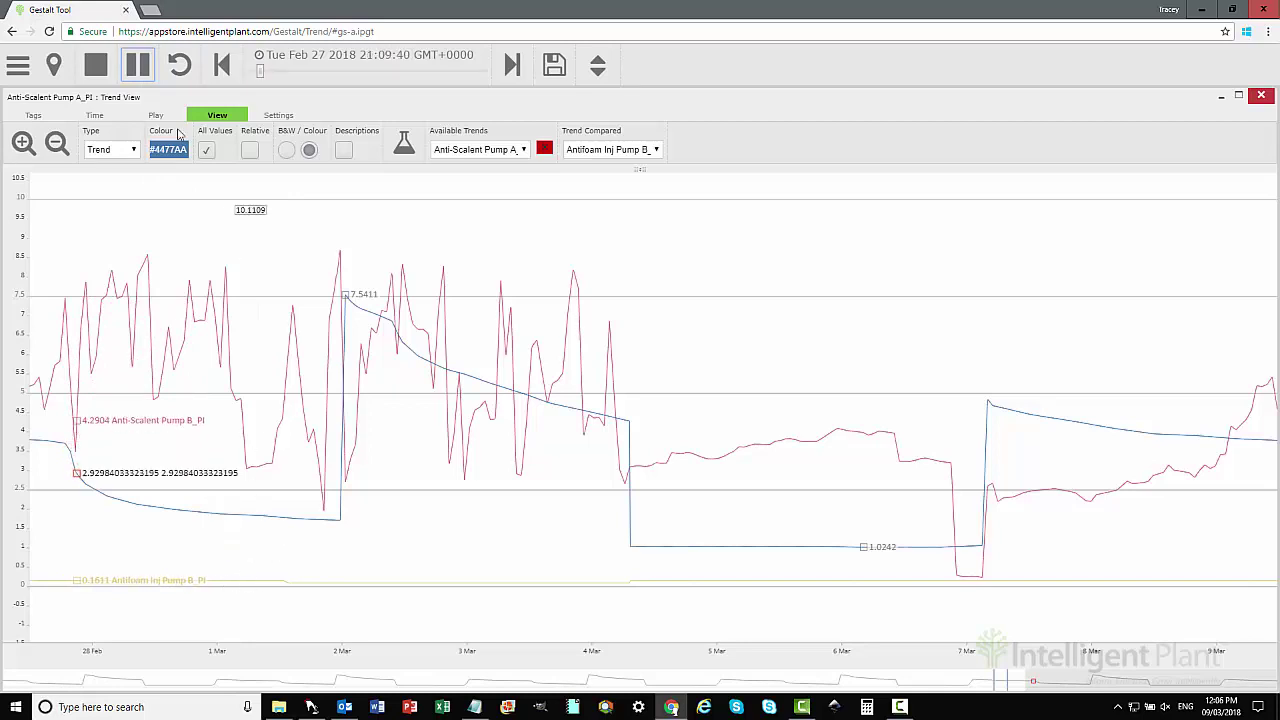
Pause playback and move the time marker to several points along the trend, ending near its start on Tue Feb 27 2018.
click(128, 70)
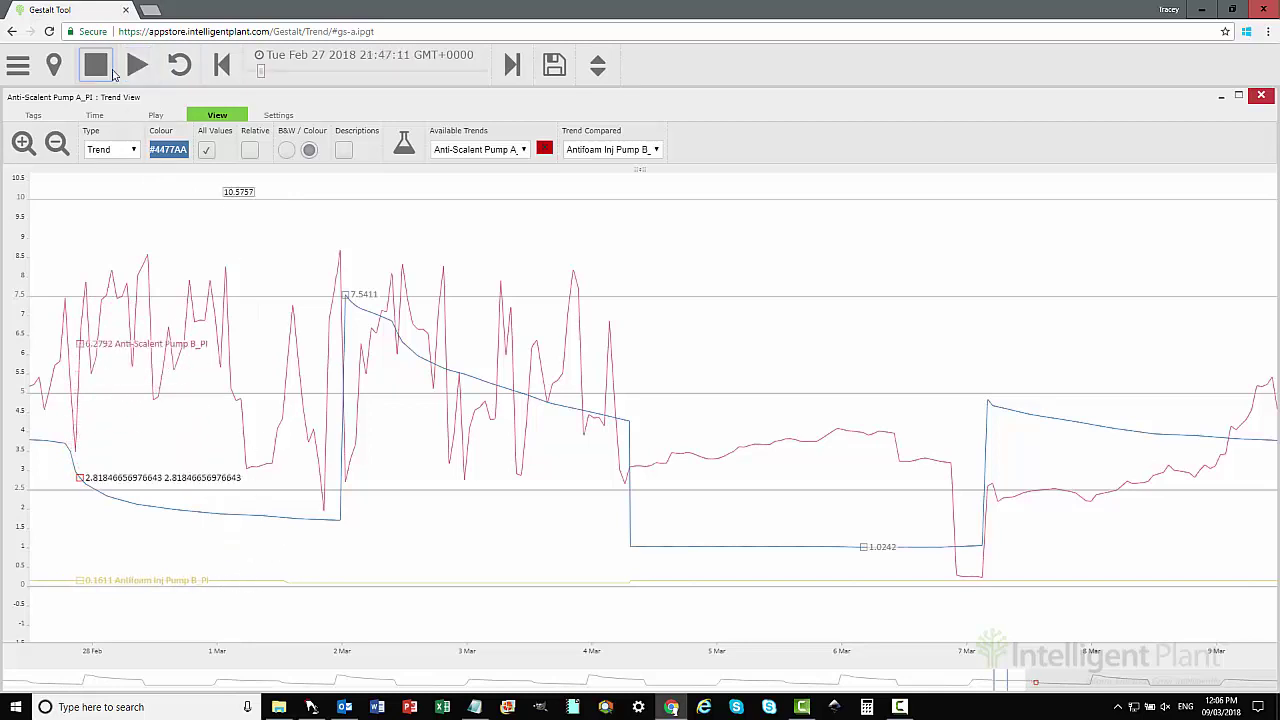
click(545, 296)
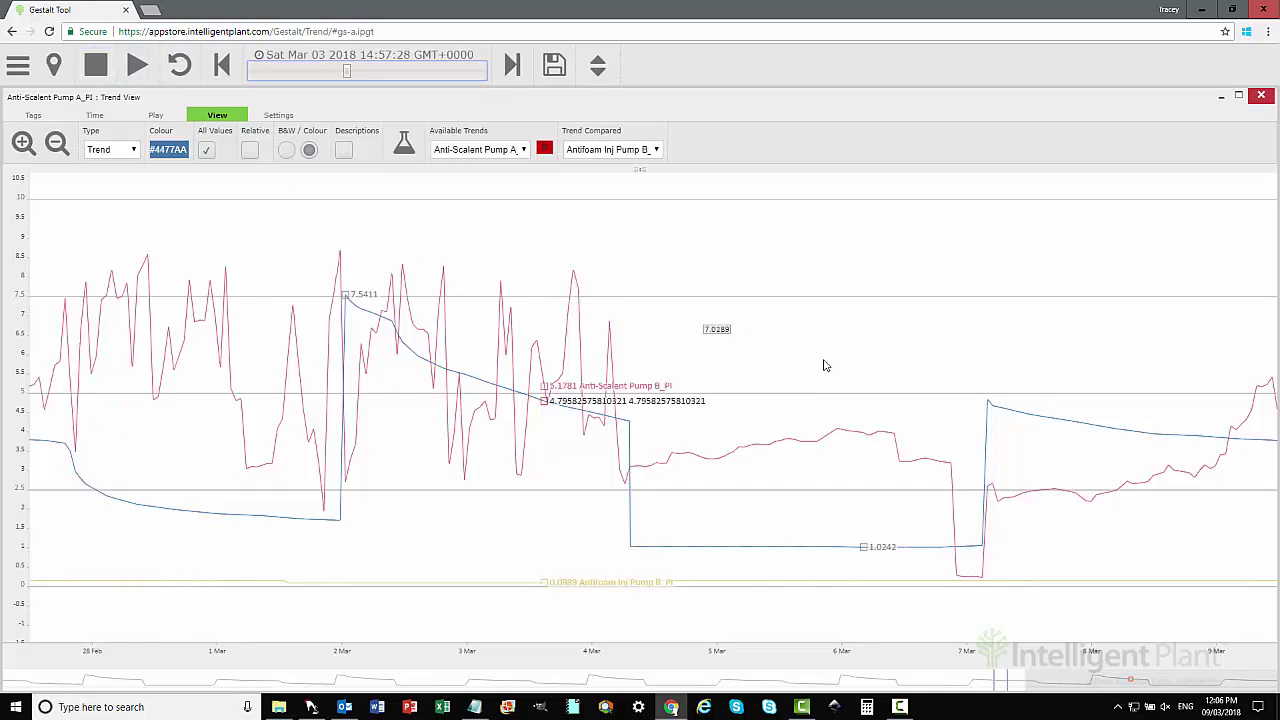
click(897, 405)
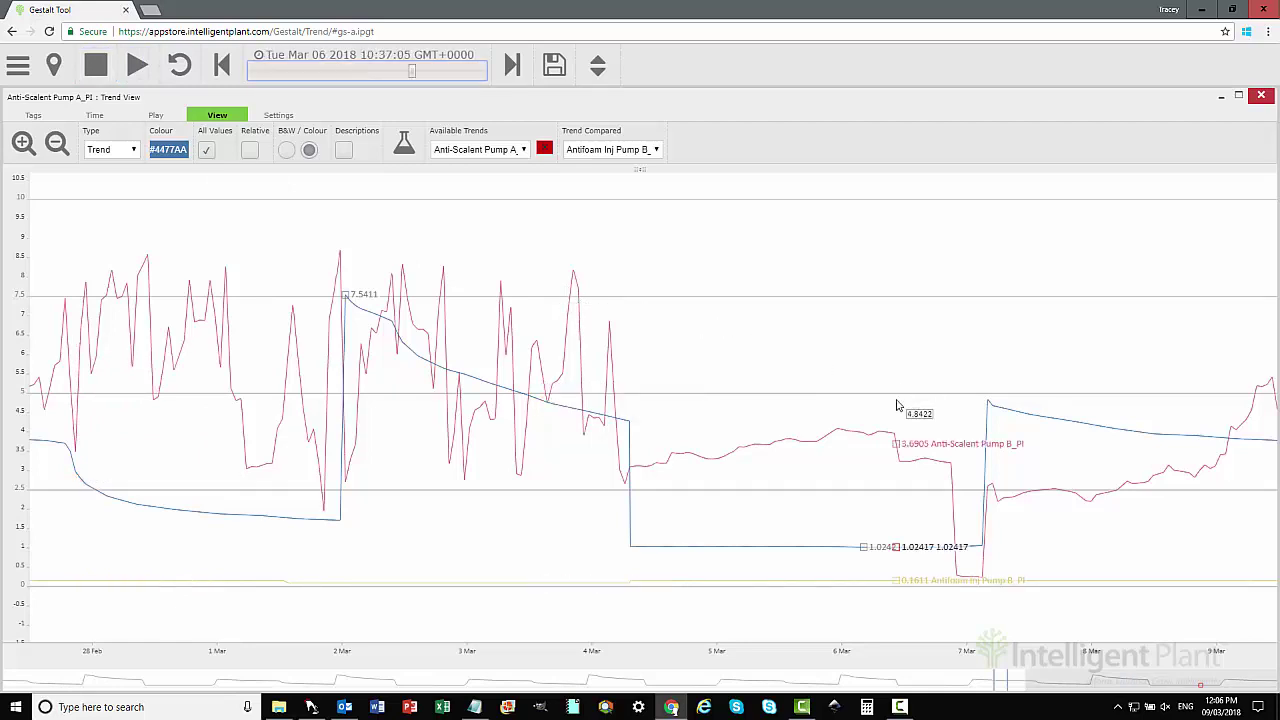
click(1048, 392)
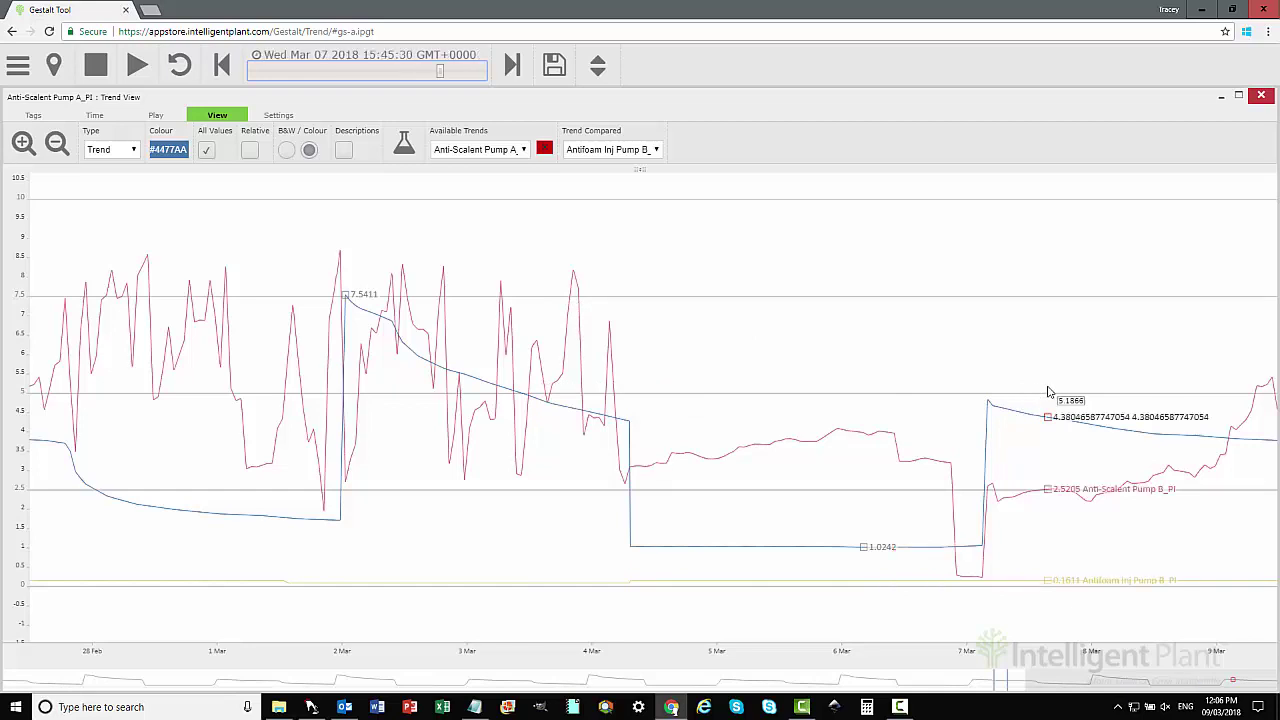
click(45, 358)
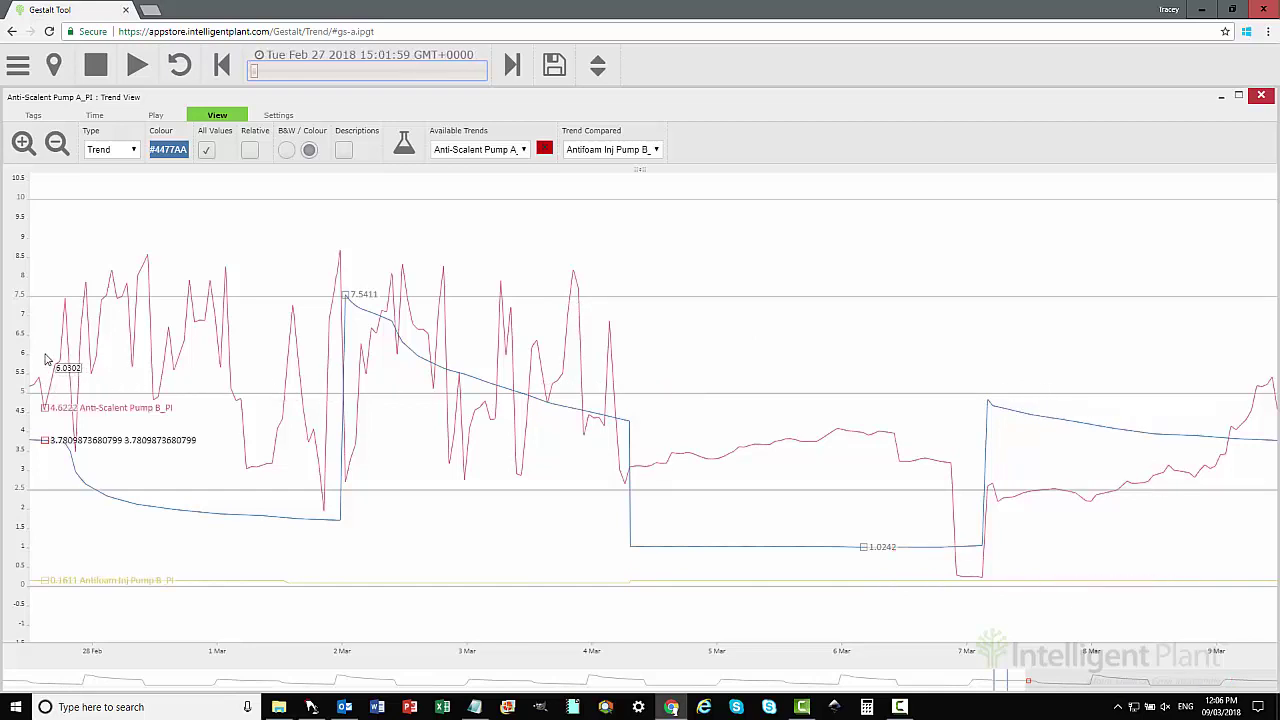
Show the limit lines on the trend, check the available limit types, keep SDL ↑ and reset the limits.
click(285, 117)
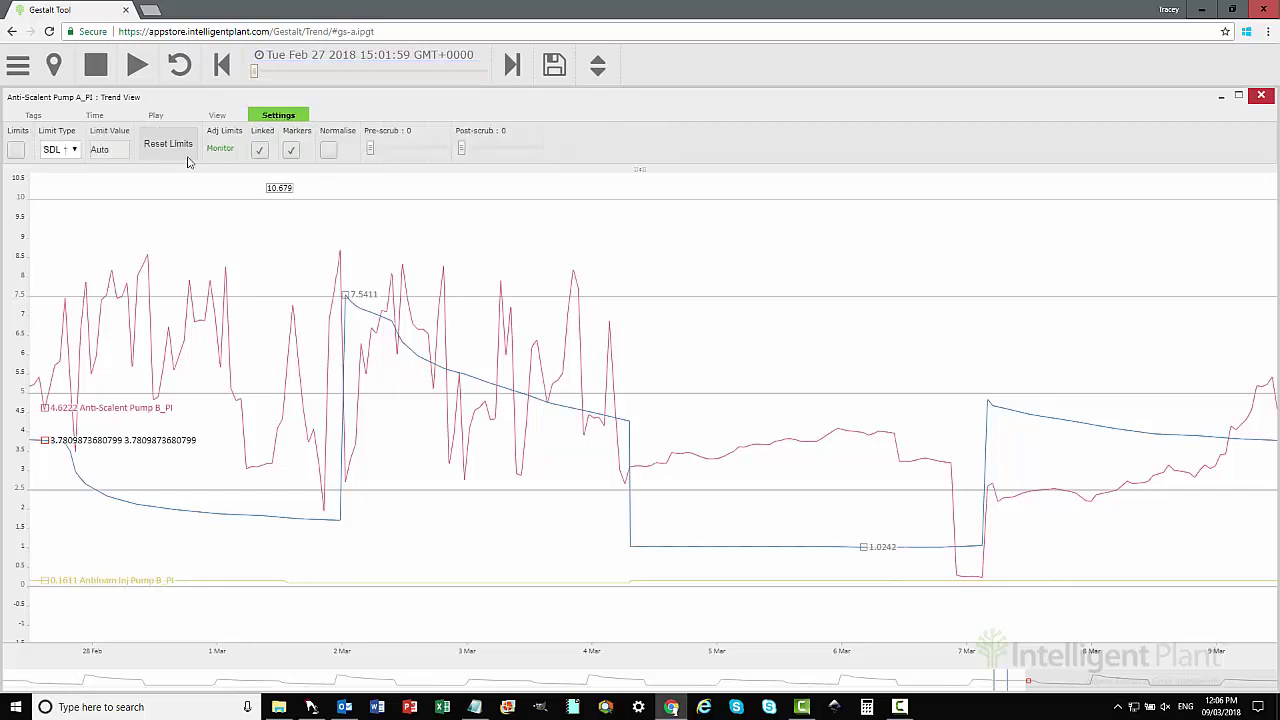
click(16, 151)
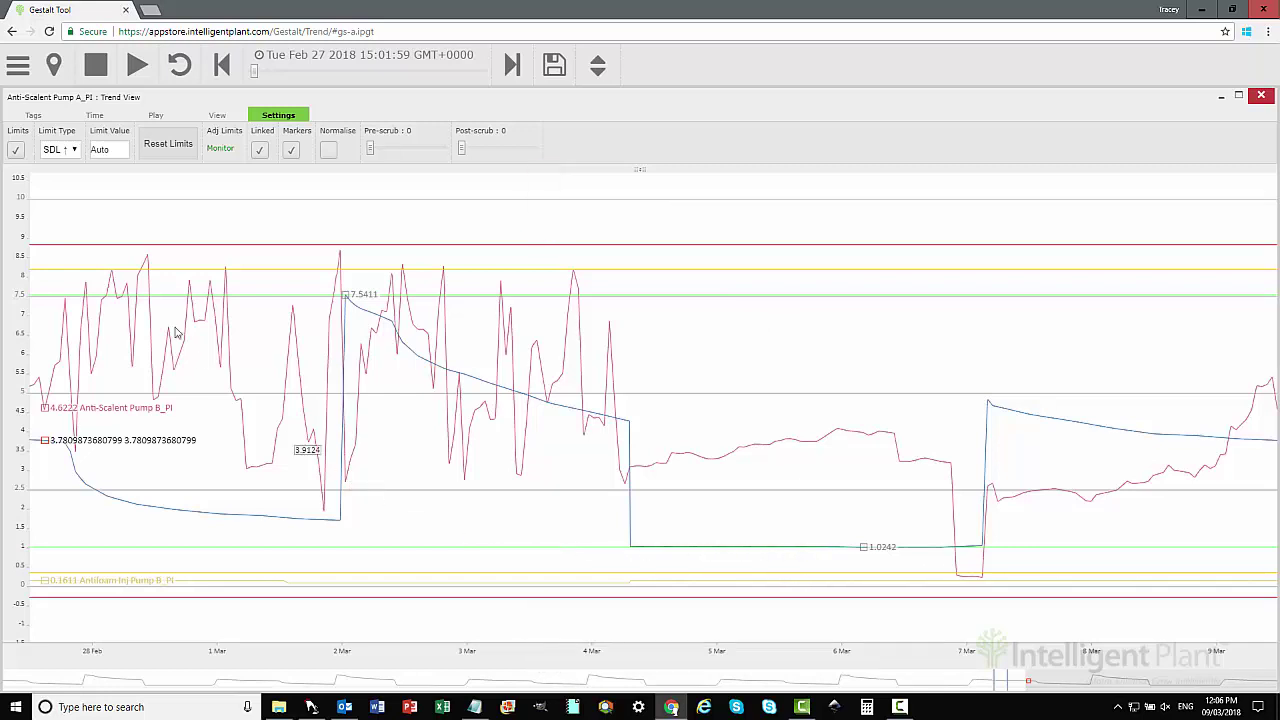
click(74, 150)
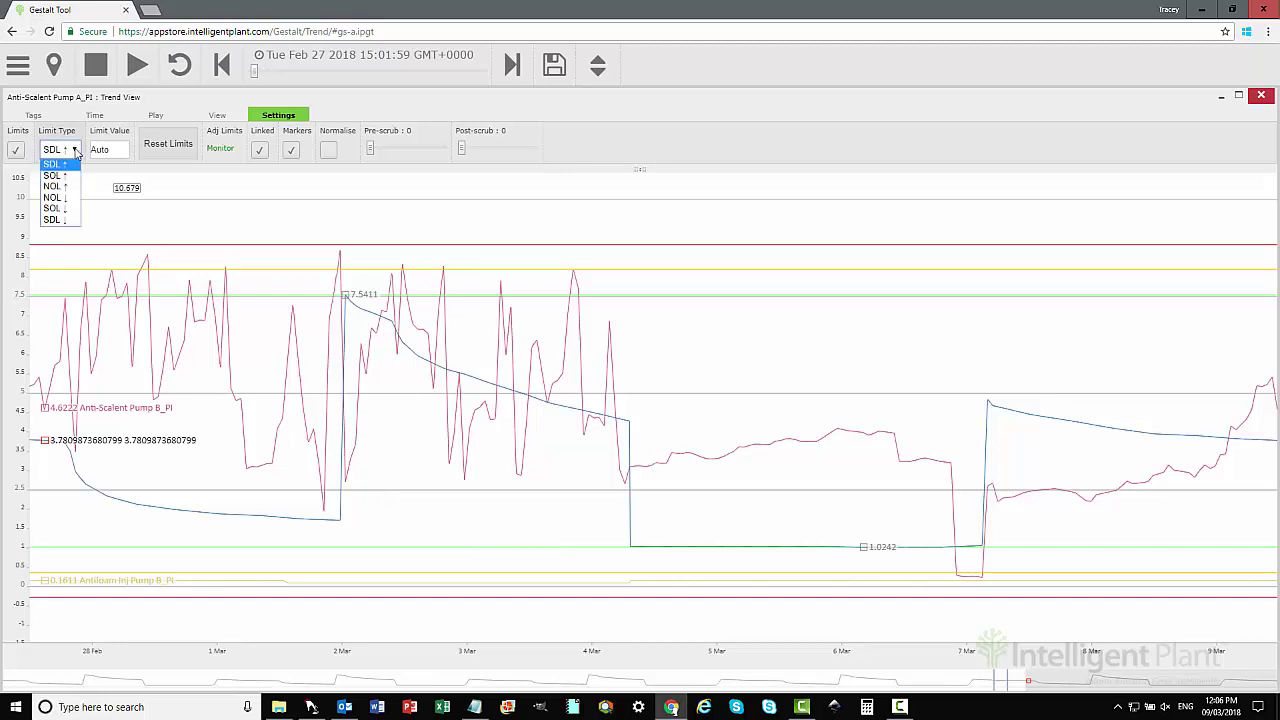
click(75, 151)
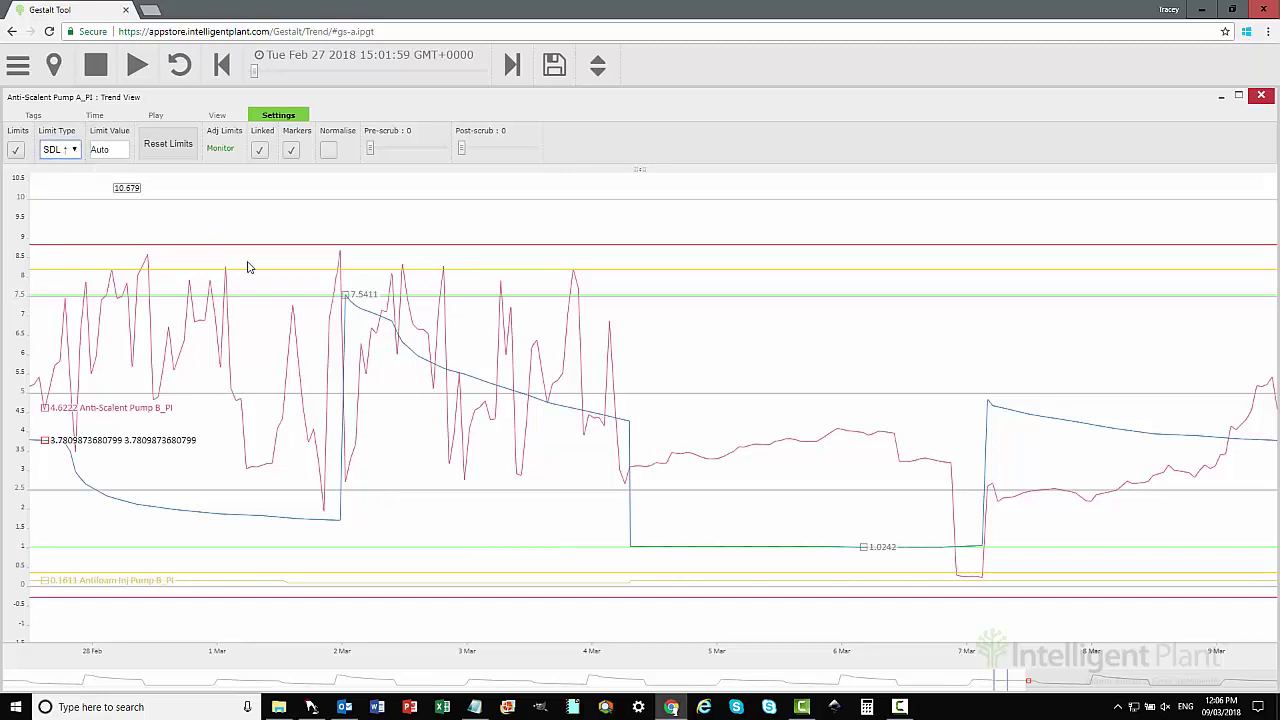
click(172, 152)
Normalise the trends and restore the original scale, twice, to compare the vertical axis.
click(330, 151)
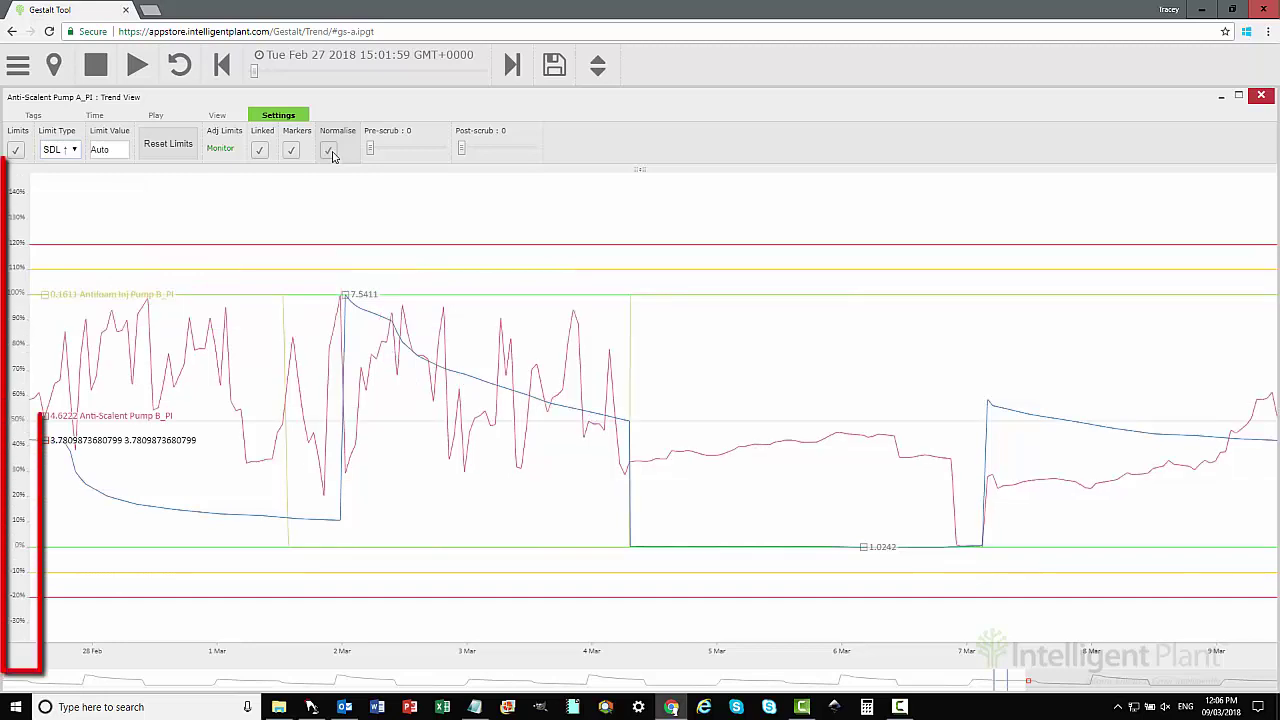
click(330, 151)
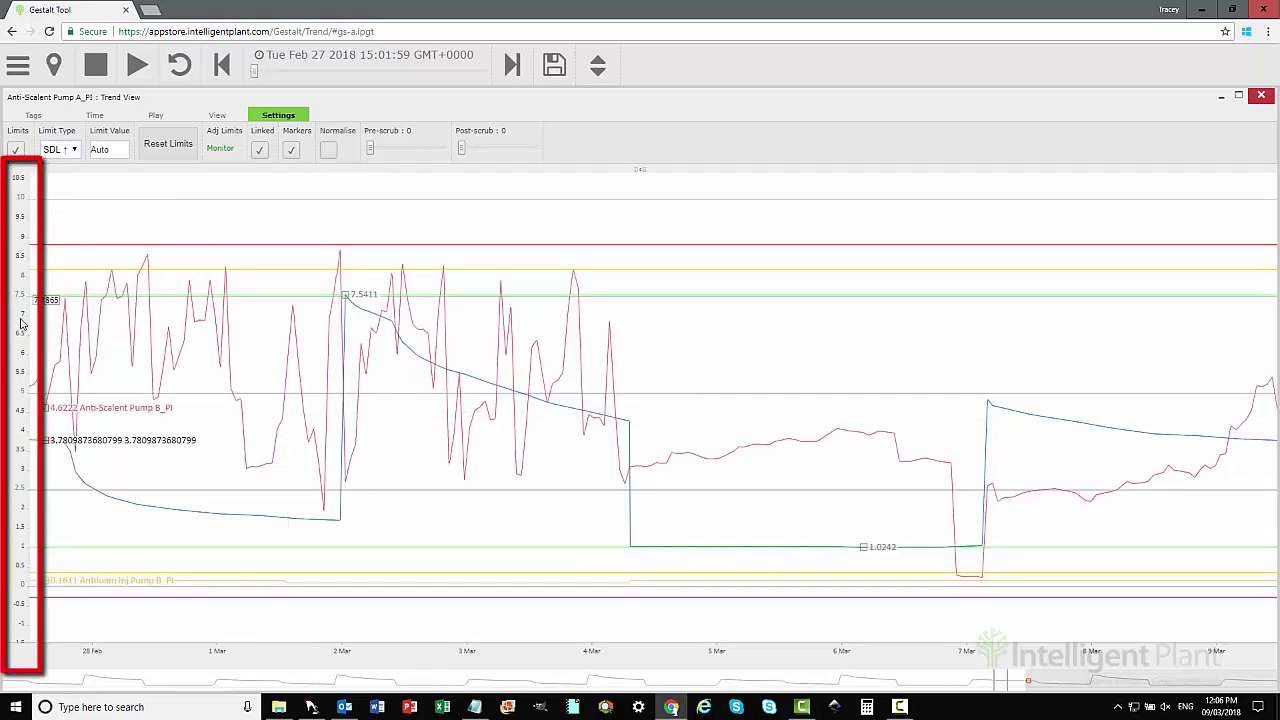
click(328, 151)
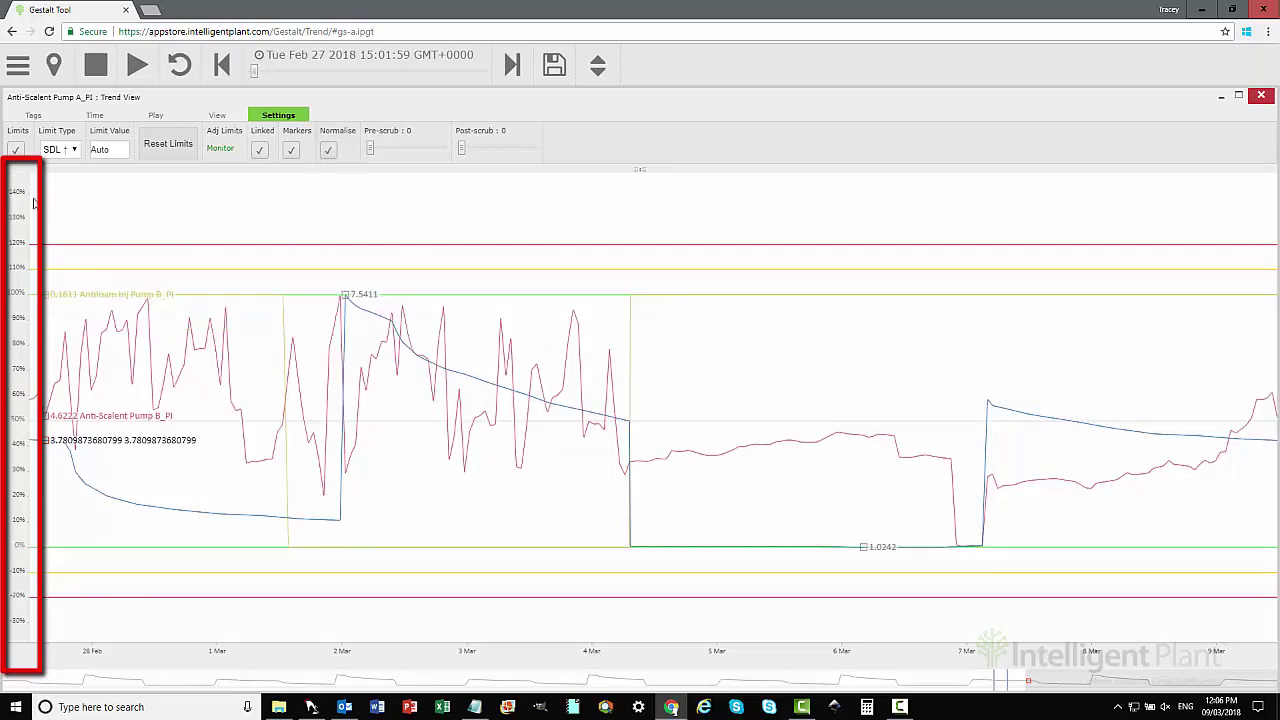
click(328, 151)
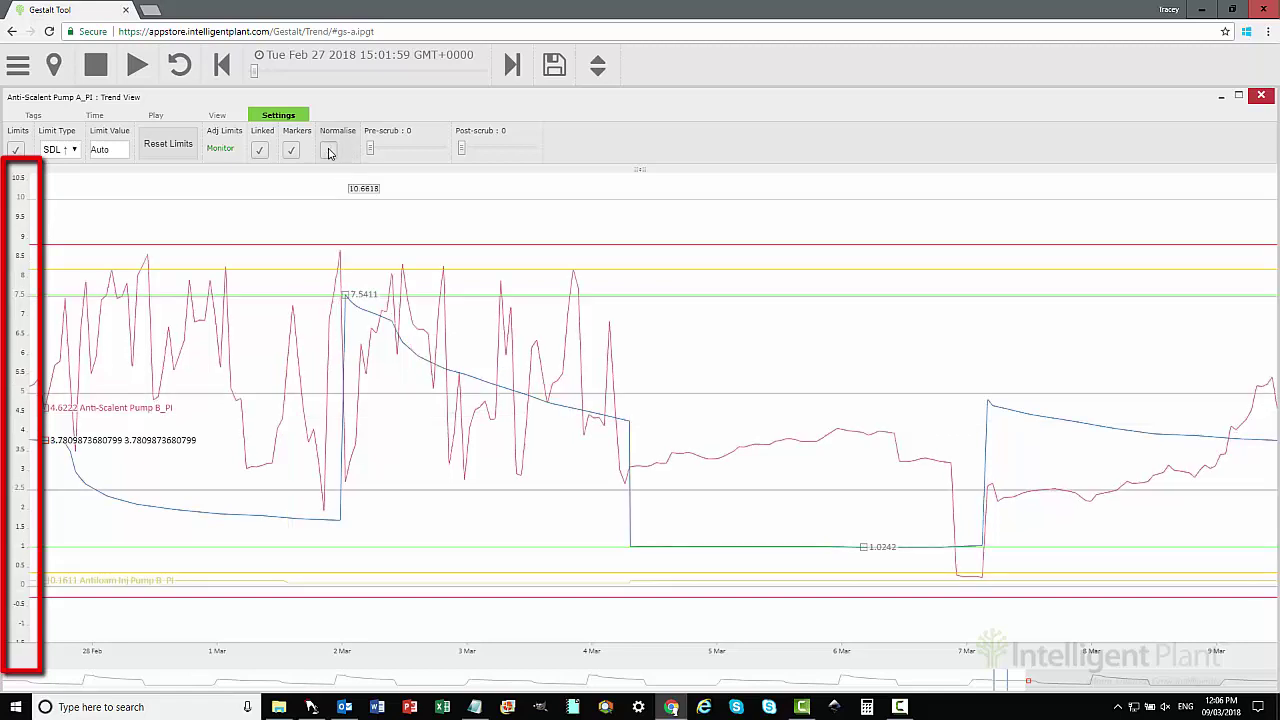
Revisit the view options, return to the trend settings and hide the limit lines.
click(218, 117)
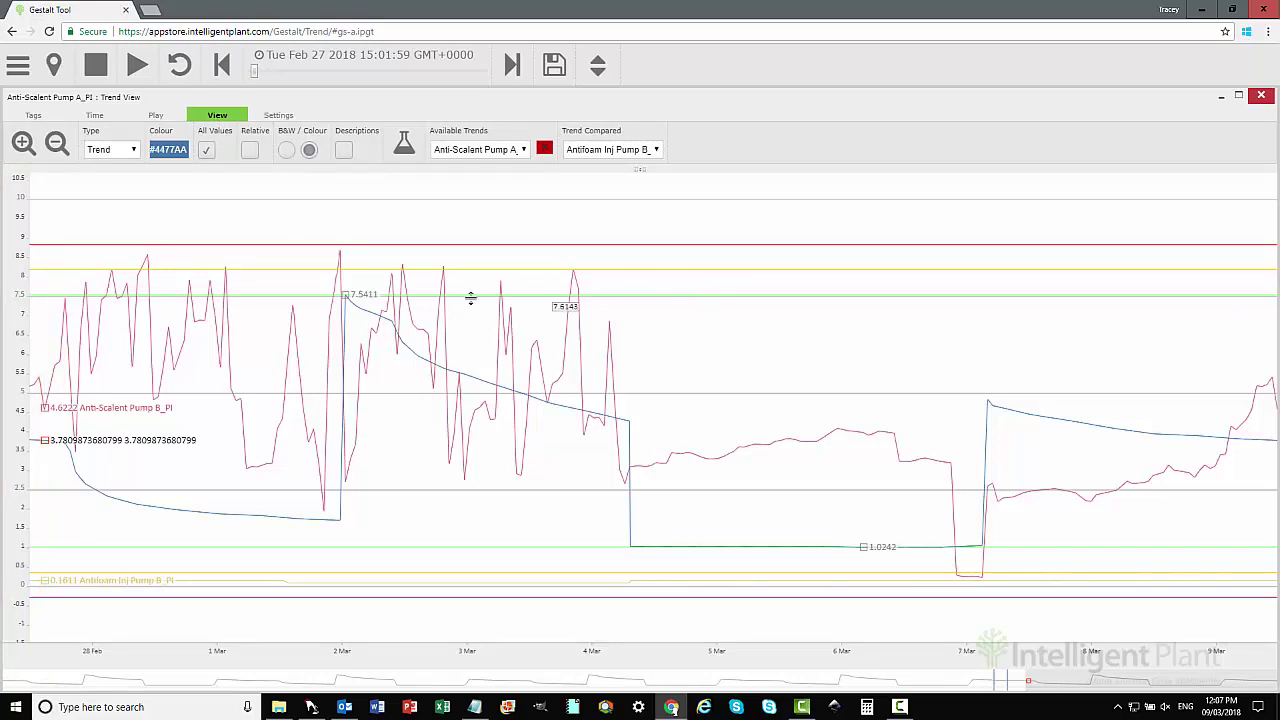
click(279, 116)
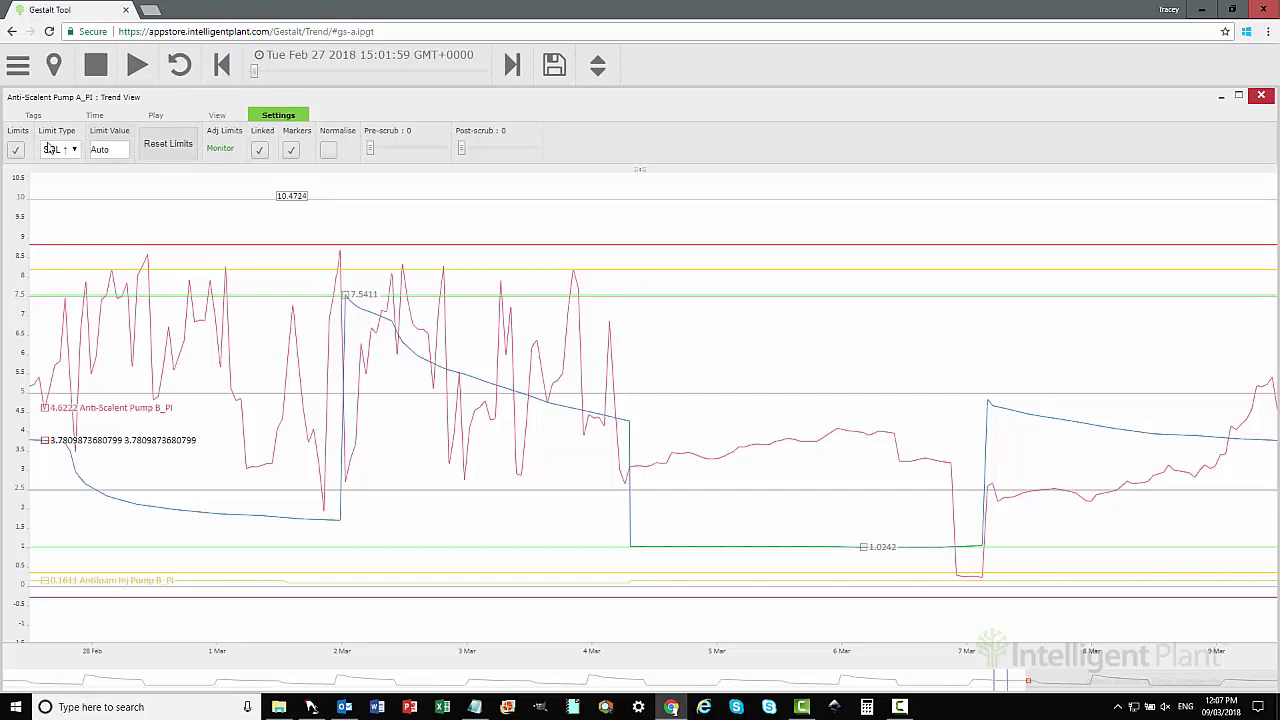
click(15, 150)
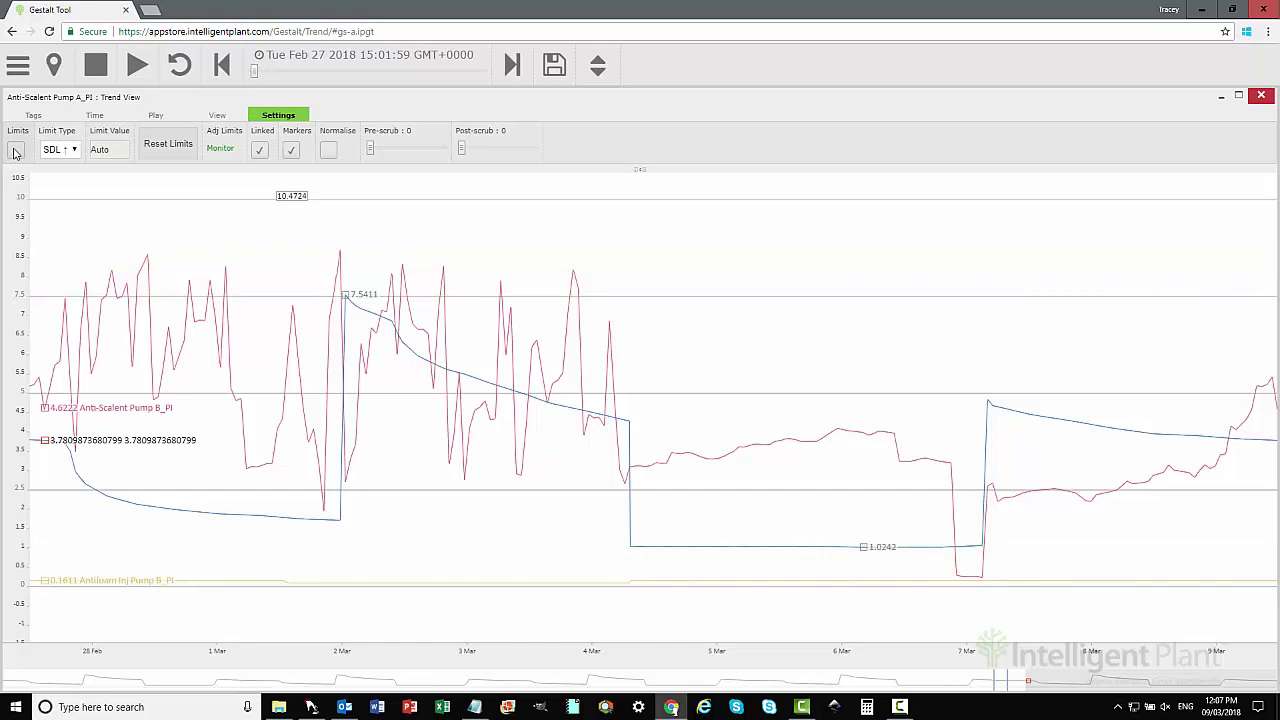